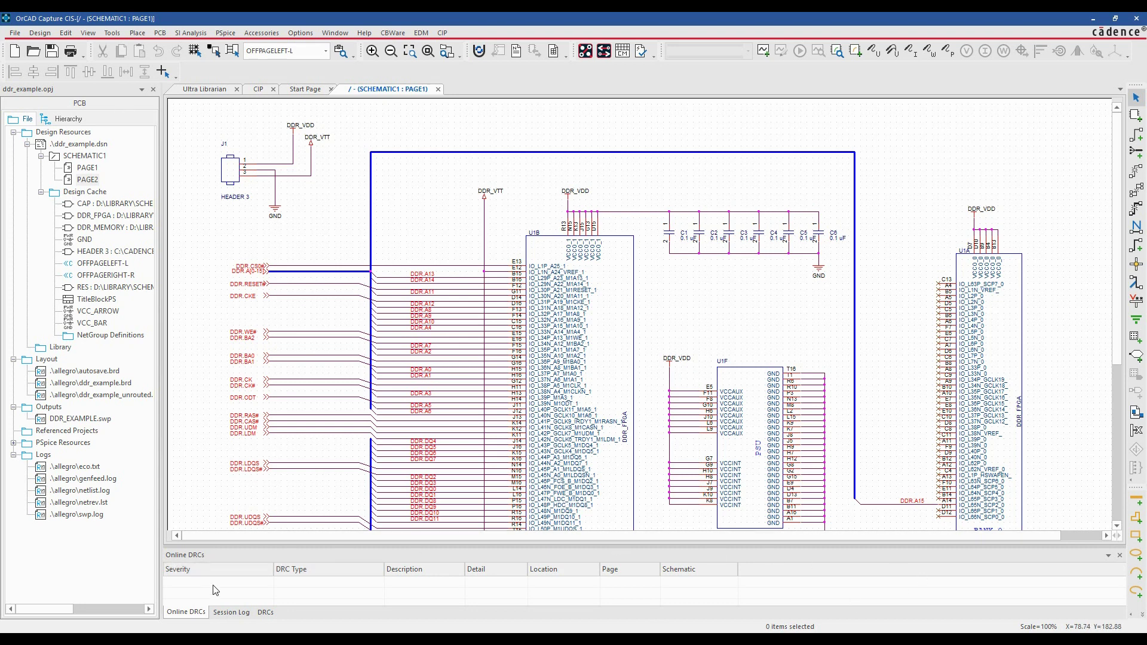
Switch the bottom output panel via Session Log to the DRCs tab
click(238, 615)
click(267, 618)
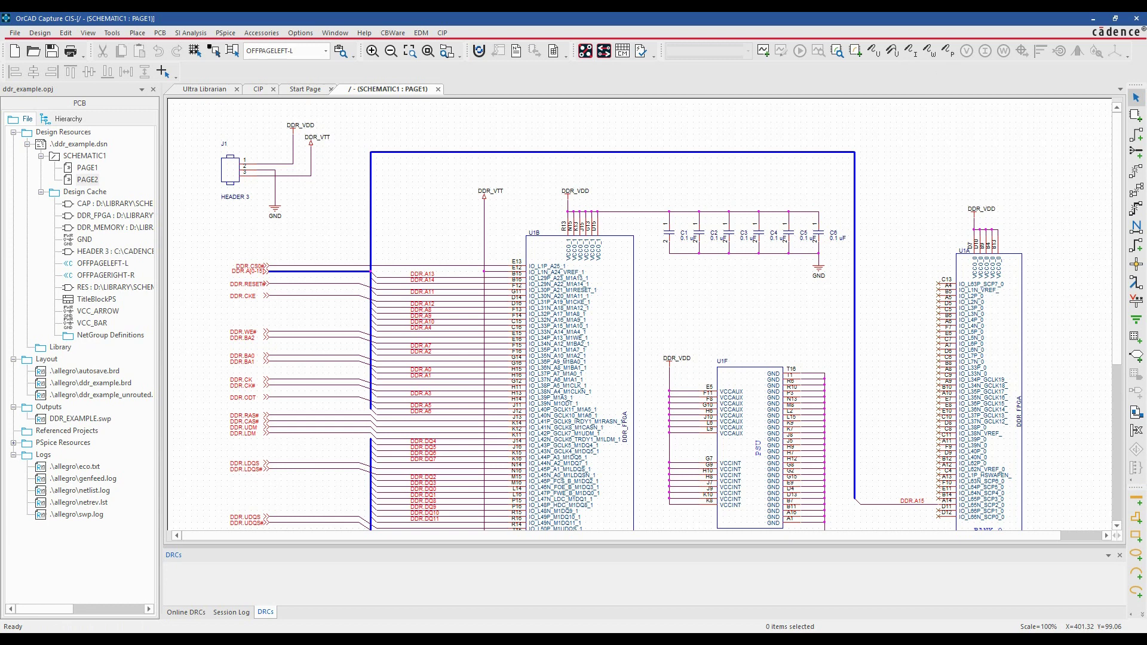
Set the Schematic Theme to Dark in Preferences
click(303, 37)
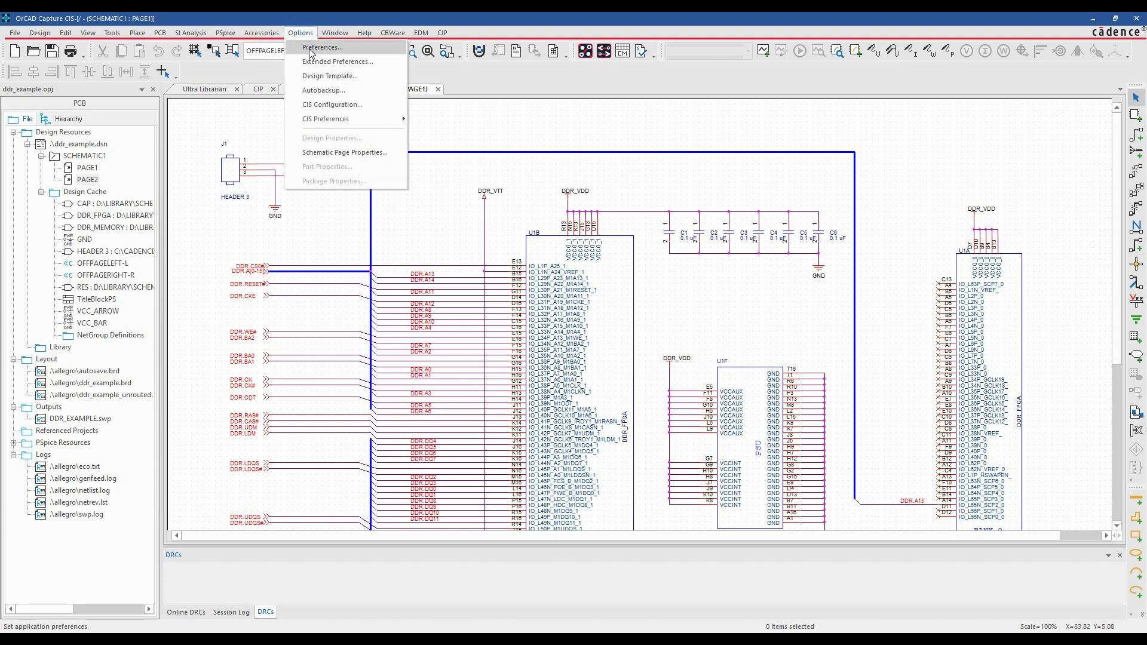
click(310, 47)
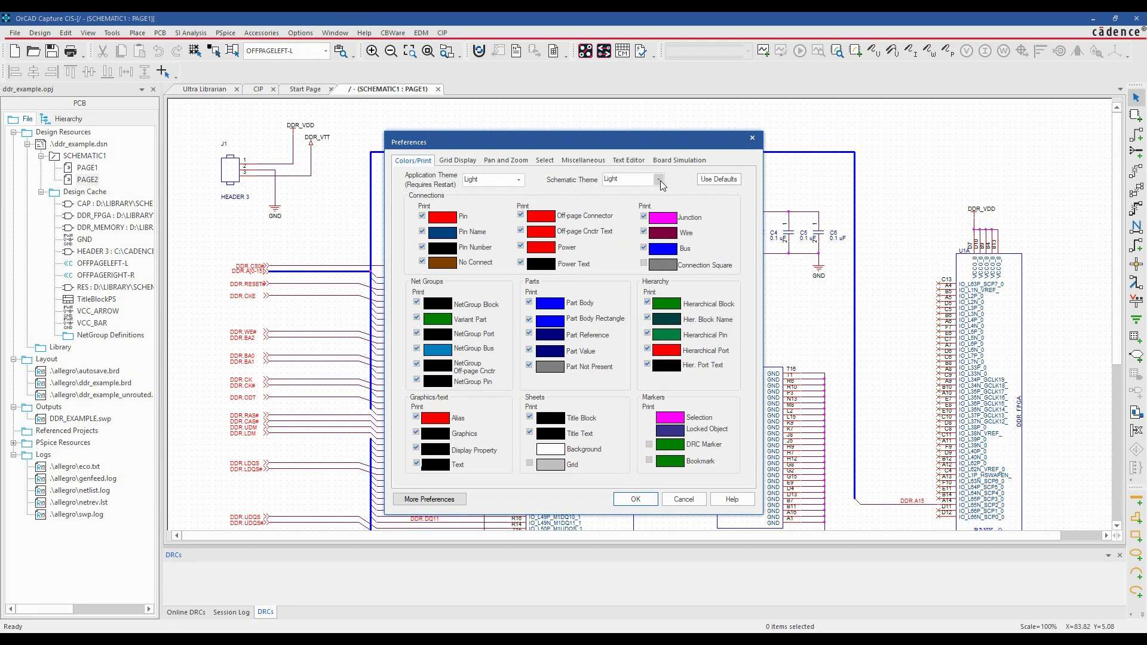
click(659, 180)
click(638, 203)
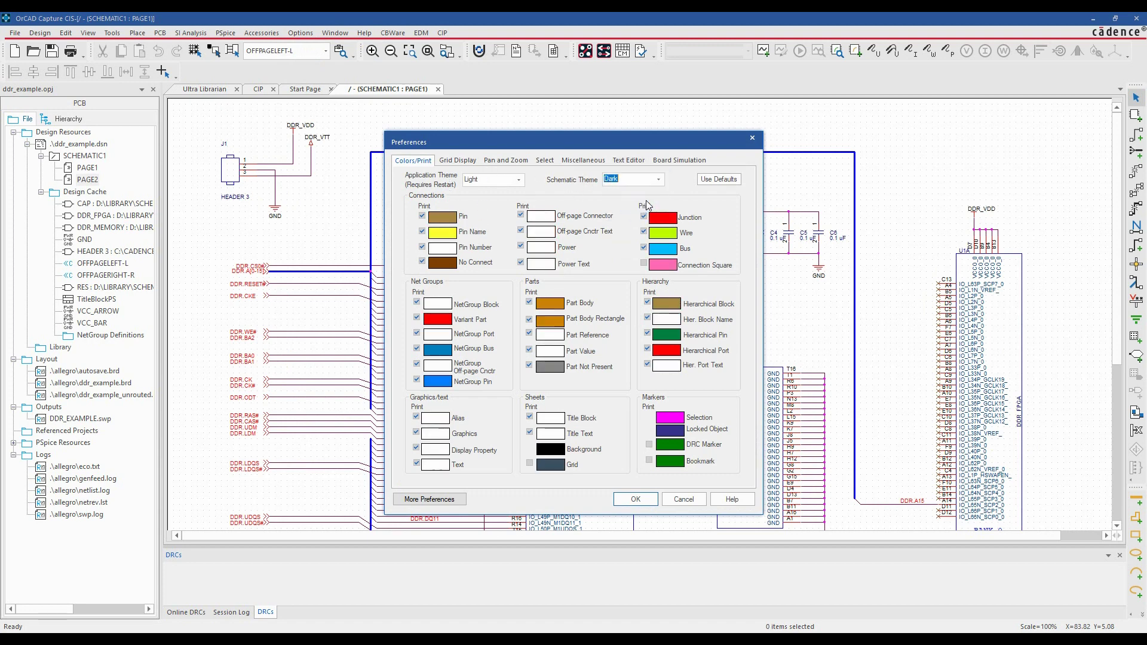
click(635, 500)
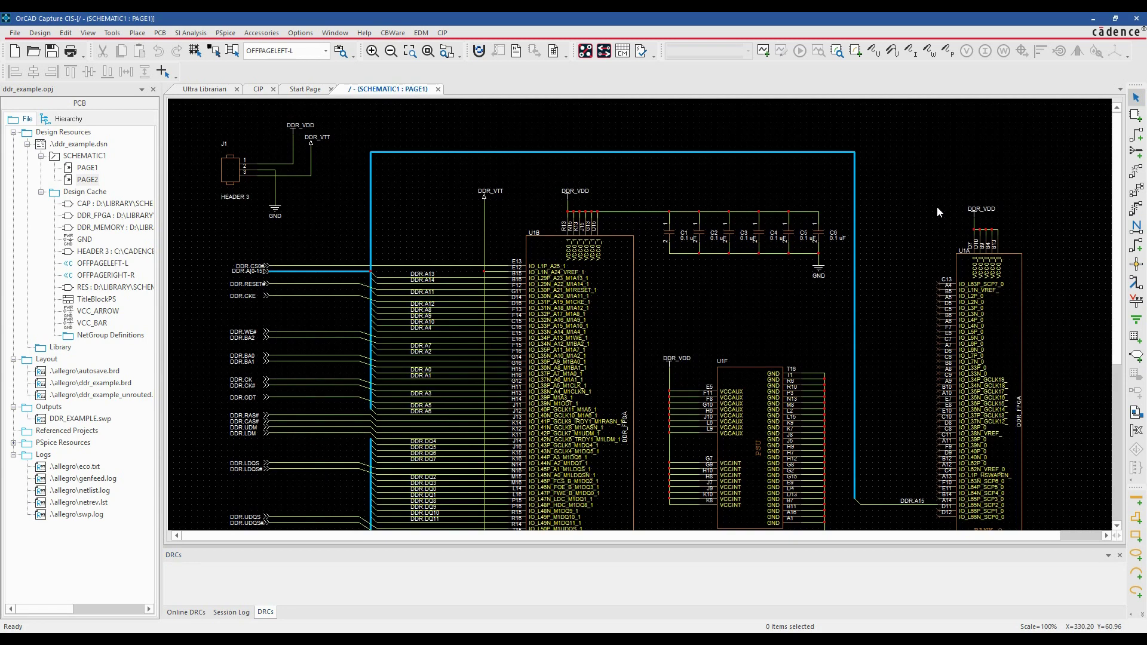
Set the Application Theme to Dark in Preferences, then close the open project
click(300, 32)
click(310, 47)
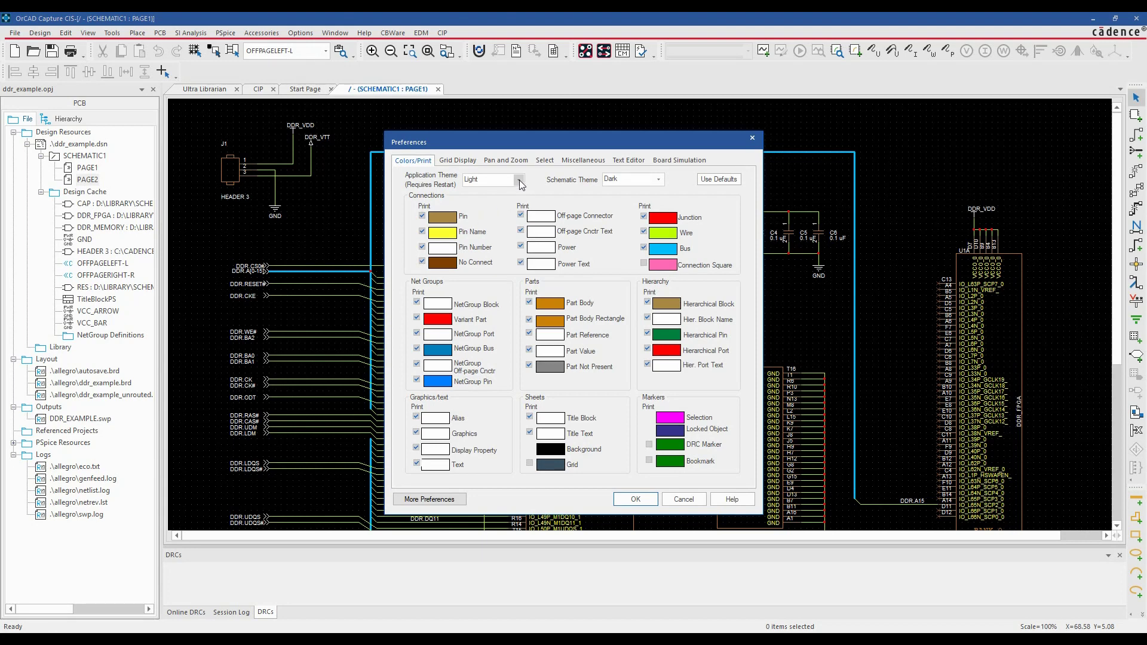
click(518, 181)
click(485, 193)
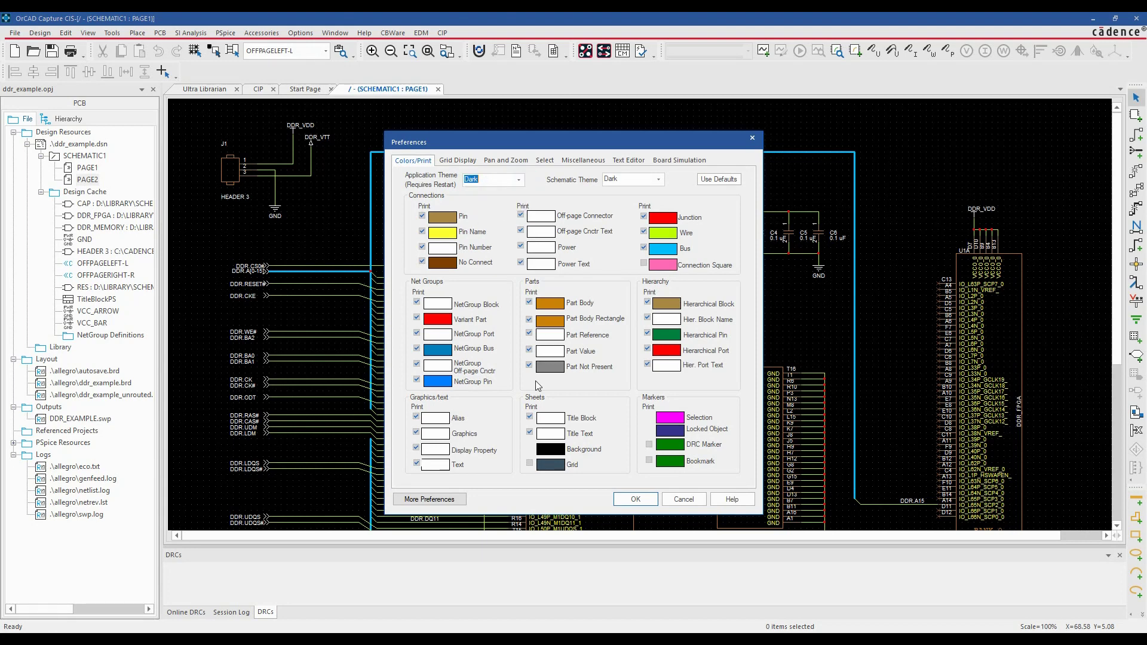
click(634, 500)
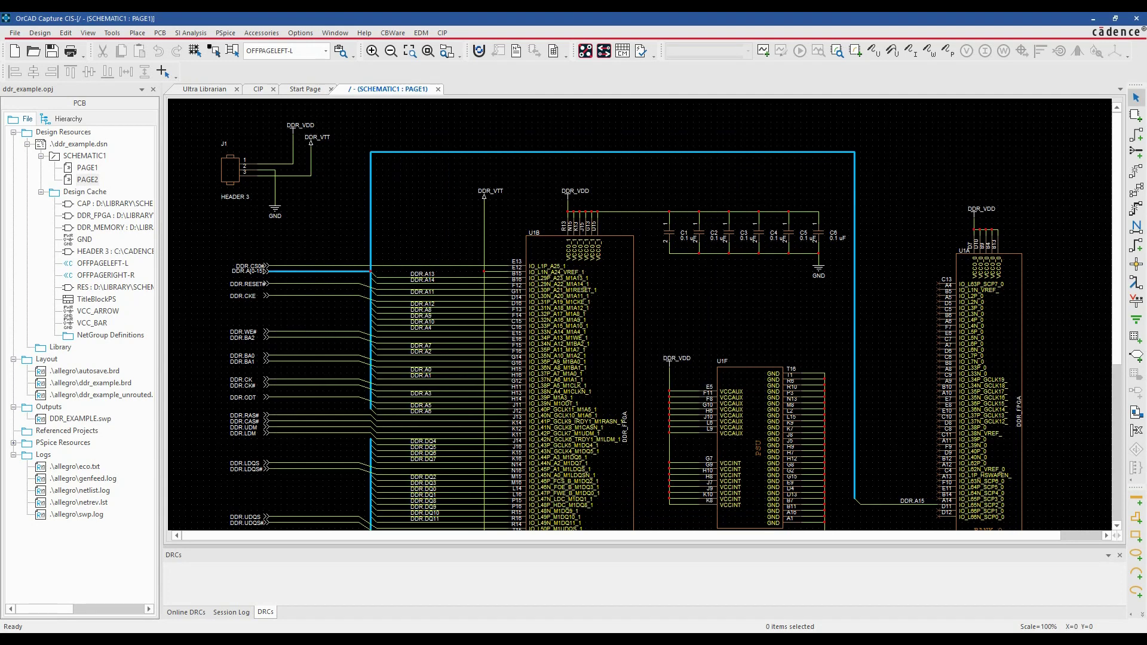
click(1131, 18)
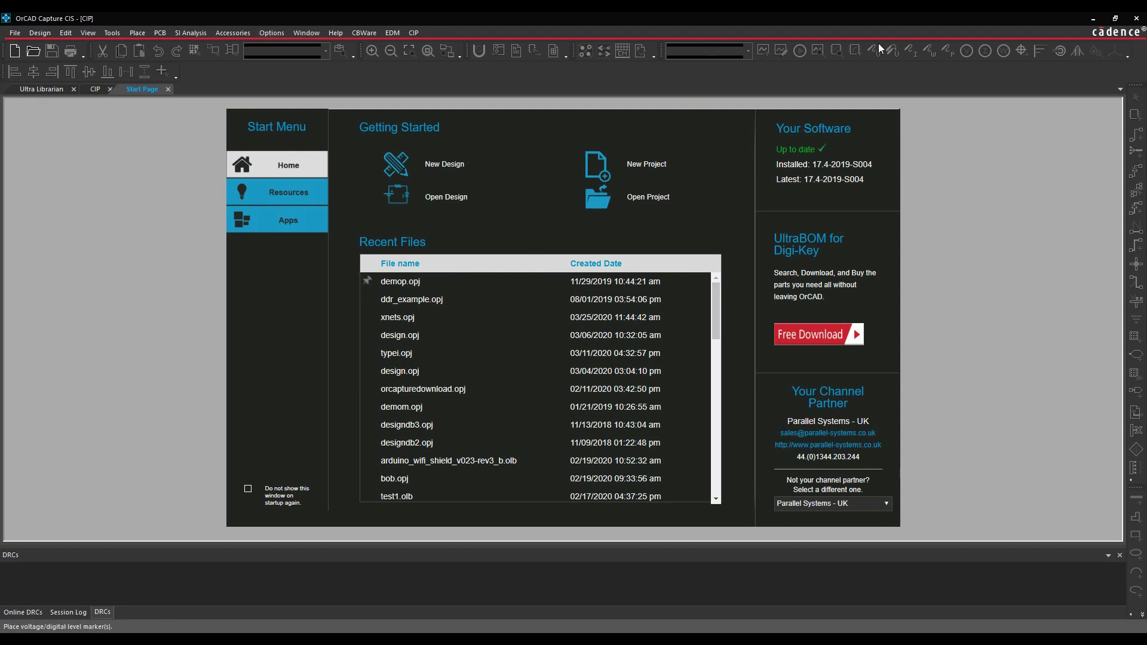
Reopen ddr_example.opj, then open demop.opj and xnets.opj from the Start Page's Recent Files
click(419, 303)
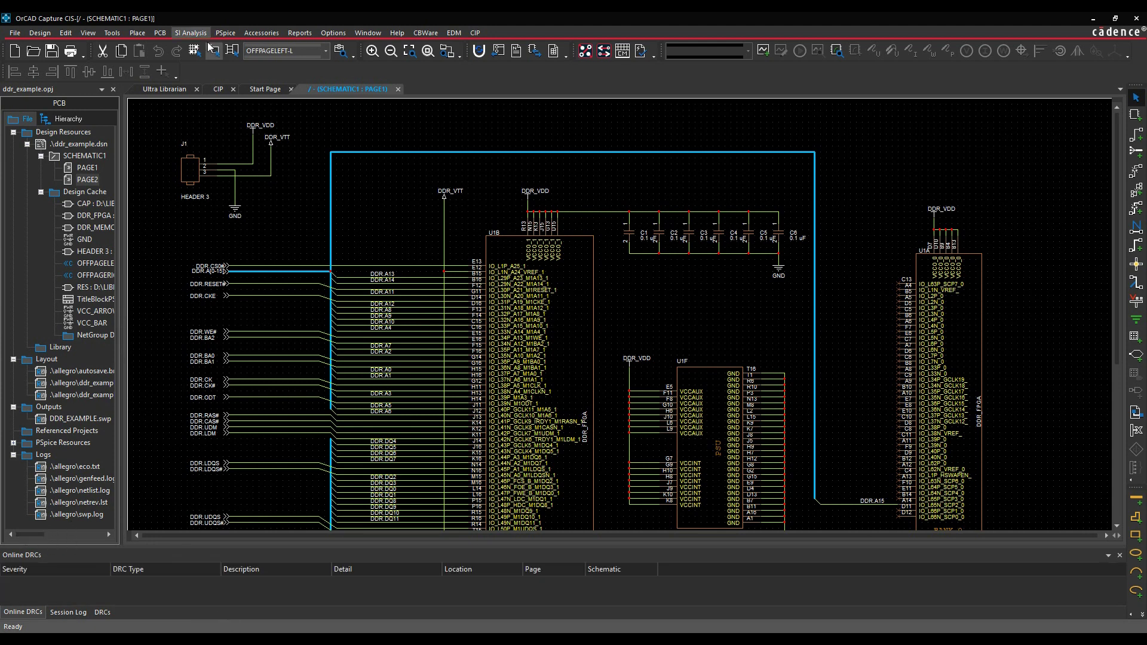
click(252, 85)
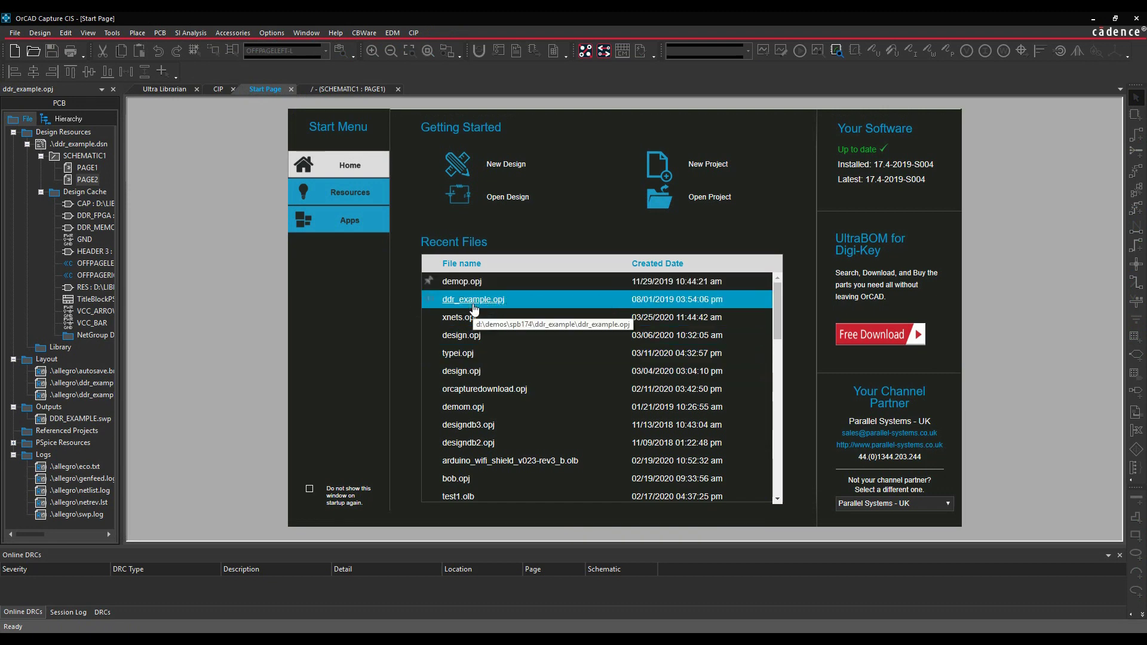
click(466, 284)
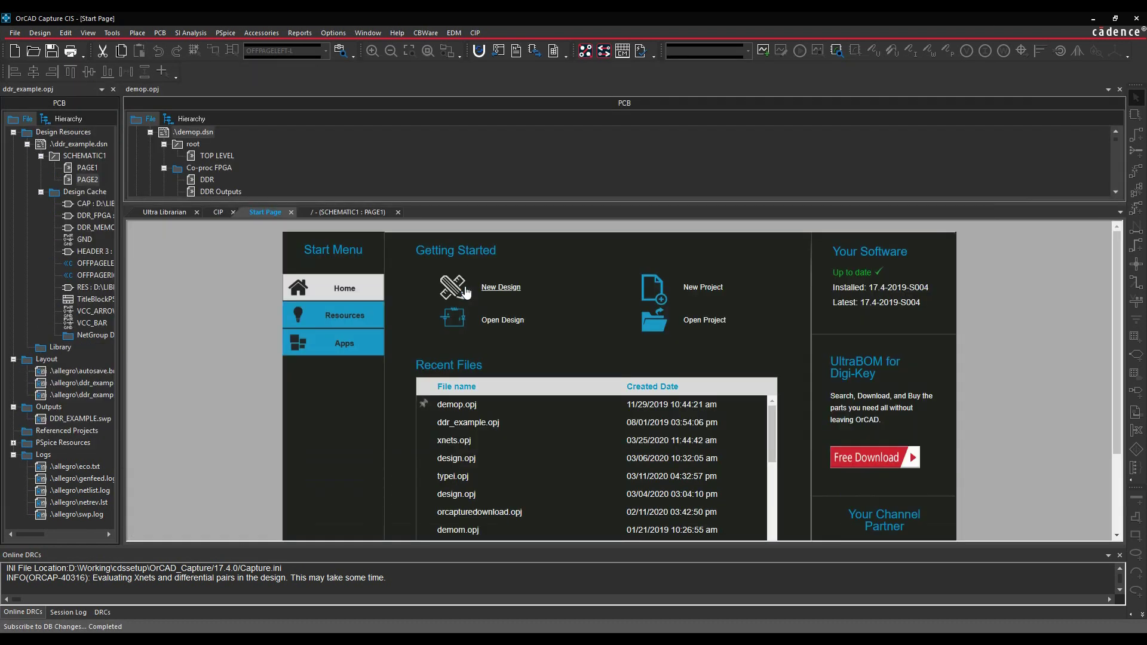
click(474, 440)
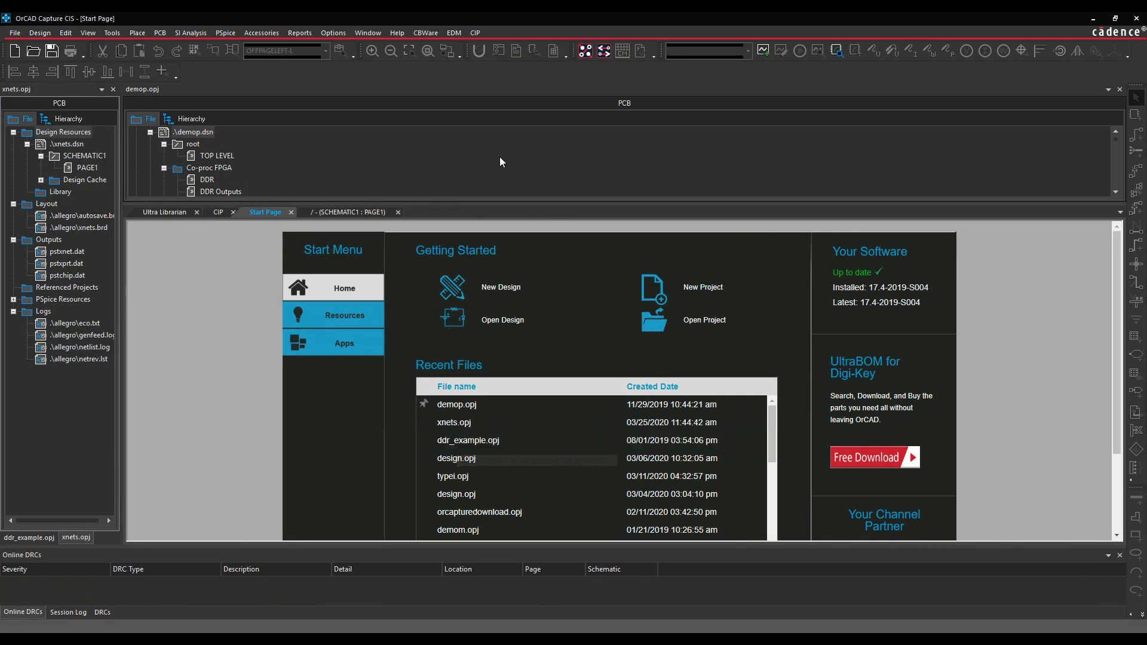
Float the demop.opj pane and dock it as a left column
click(1109, 89)
click(1080, 112)
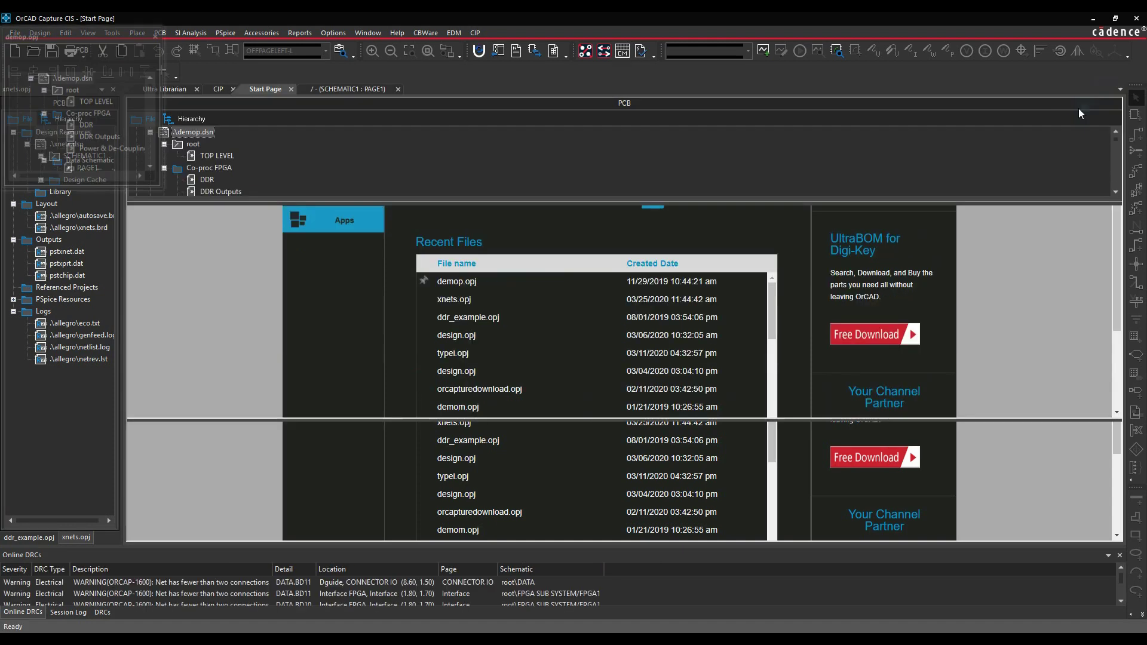
drag(79, 42, 20, 353)
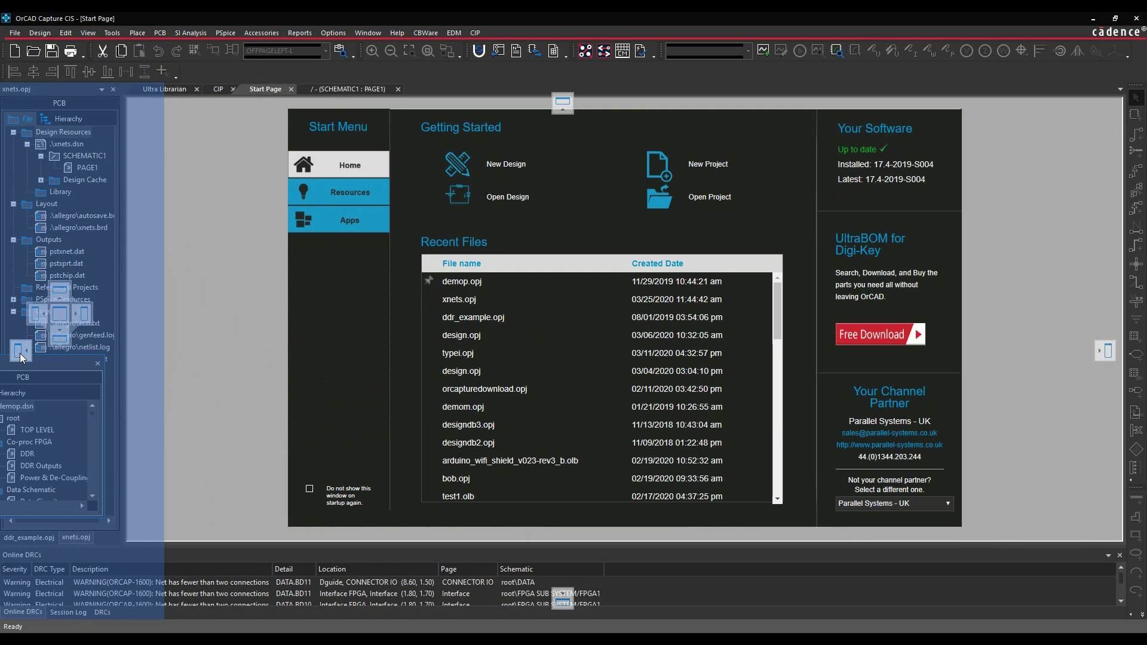
drag(20, 354, 19, 353)
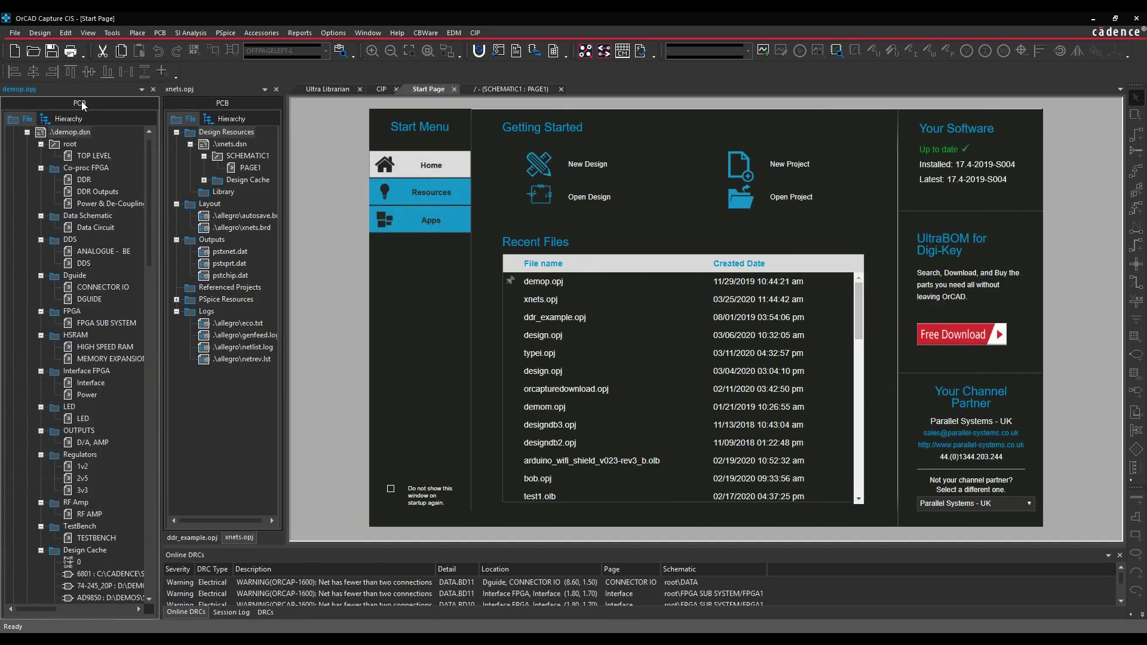
Re-float demop.opj and dock it as a tab beside ddr_example and xnets, checking each tab
click(142, 90)
click(160, 104)
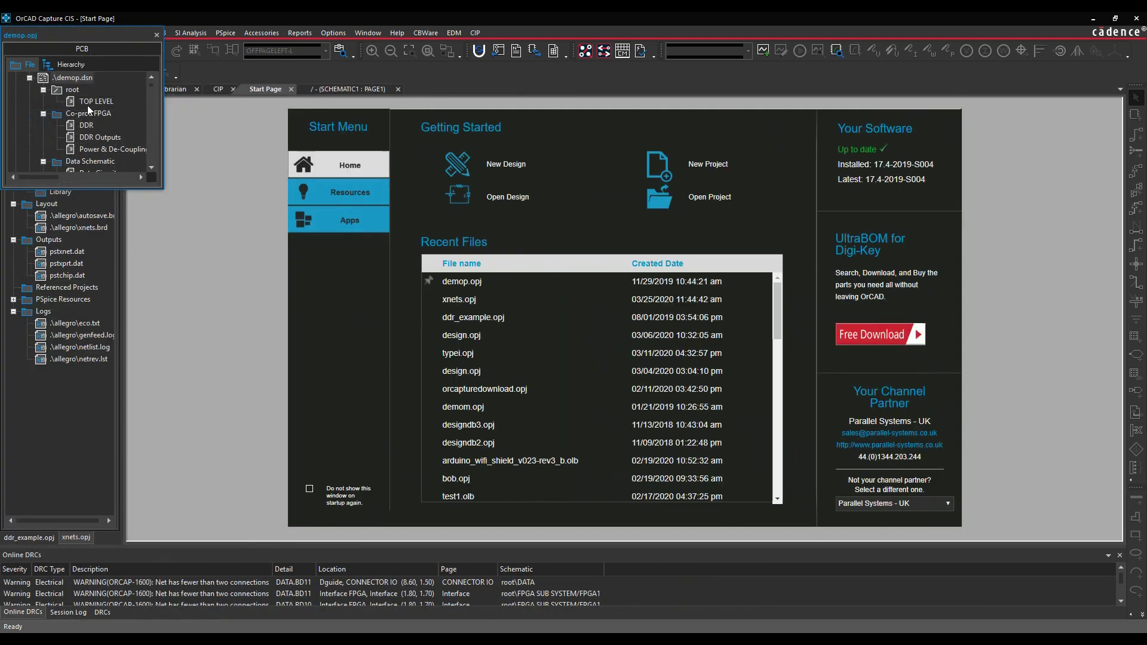
drag(71, 41, 60, 314)
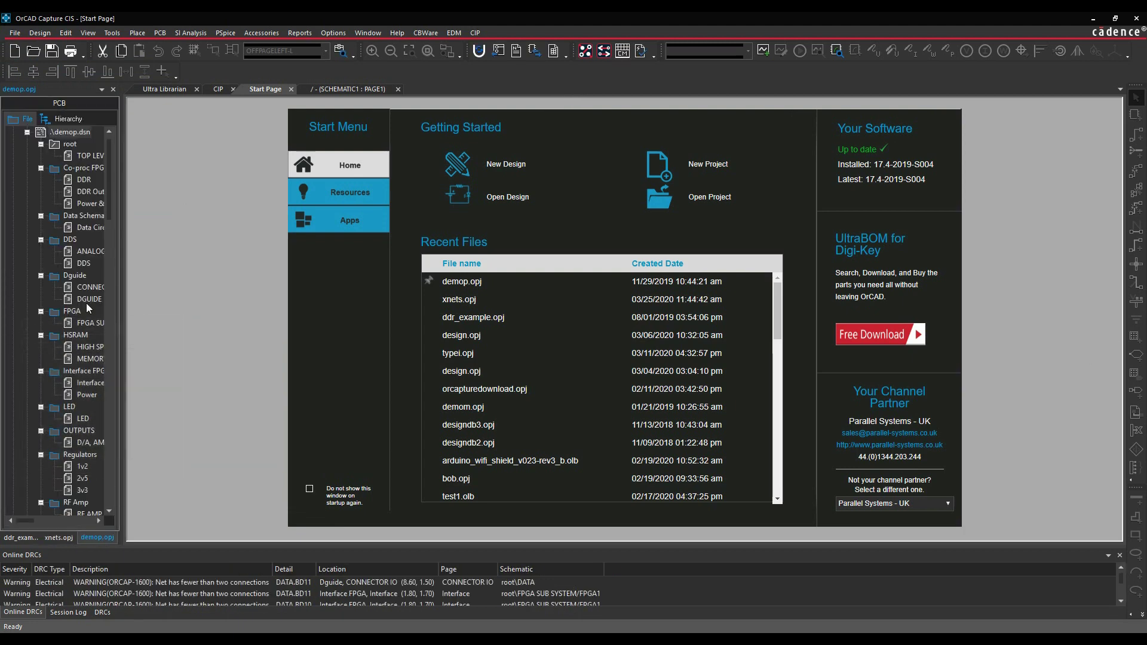
click(18, 537)
click(53, 537)
click(95, 538)
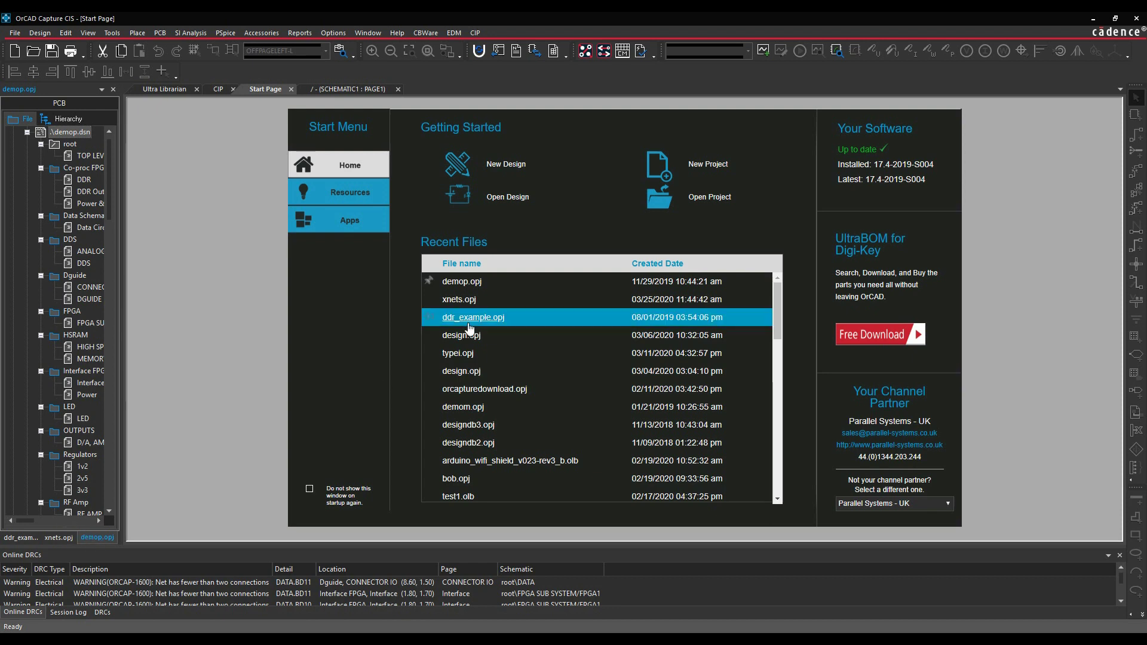
Show the ddr_example.opj tree and drag the title bar to restore a smaller window
click(18, 537)
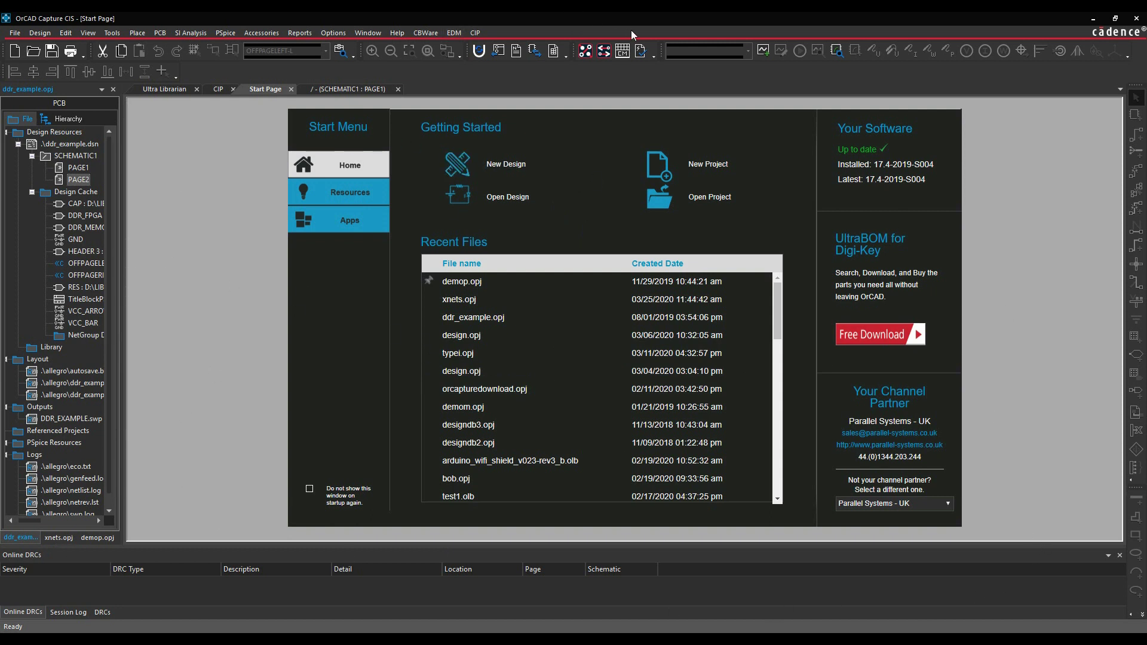
drag(906, 27, 541, 142)
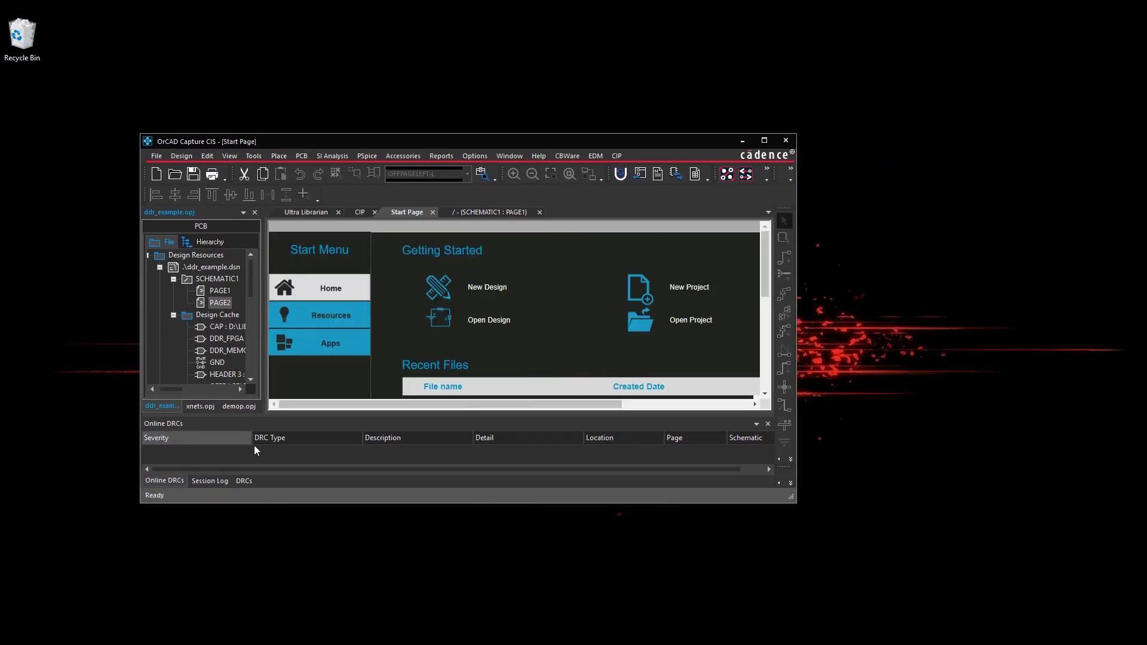
Float the Online DRCs, Session Log and DRCs panes as separate windows
click(757, 423)
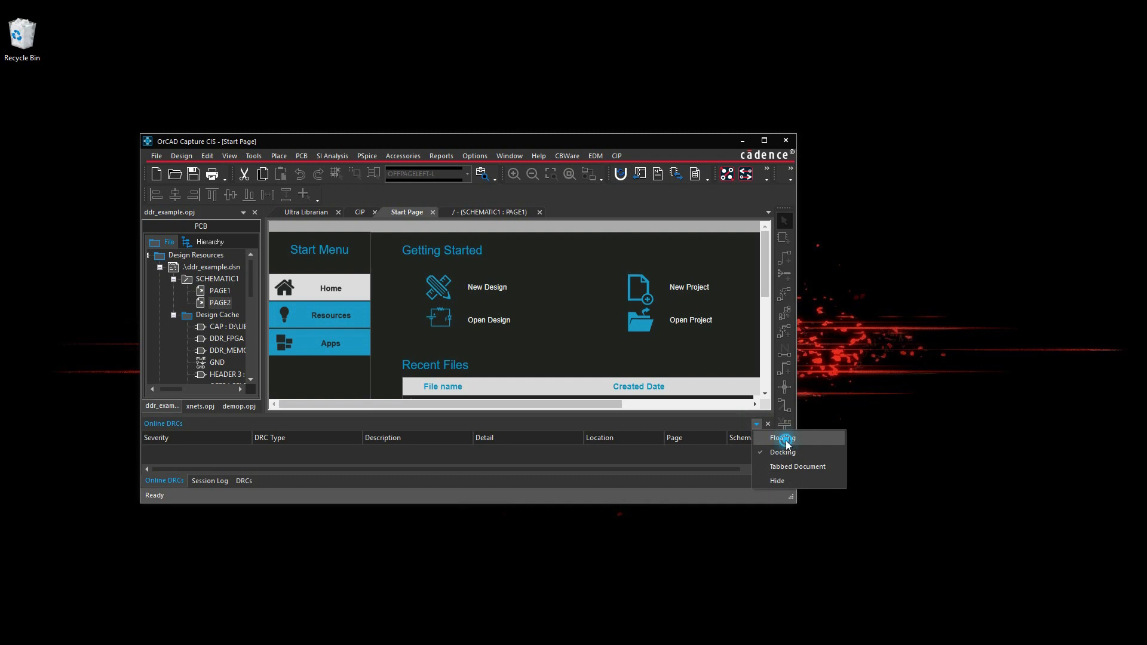
click(787, 443)
click(756, 423)
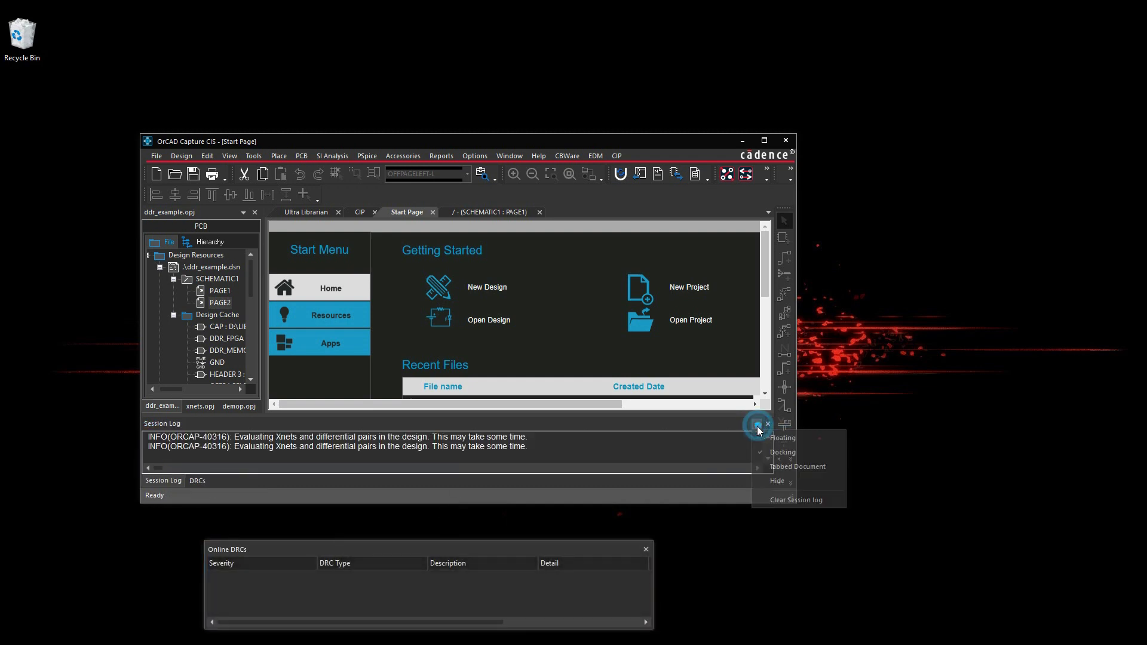
click(766, 437)
click(757, 422)
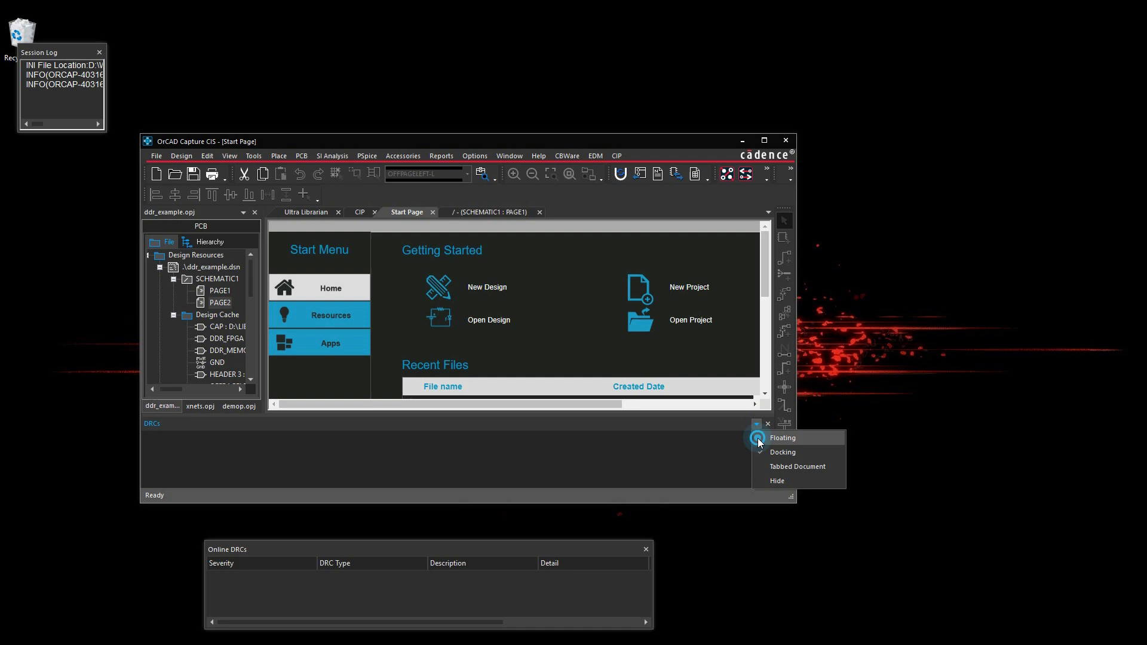
click(767, 440)
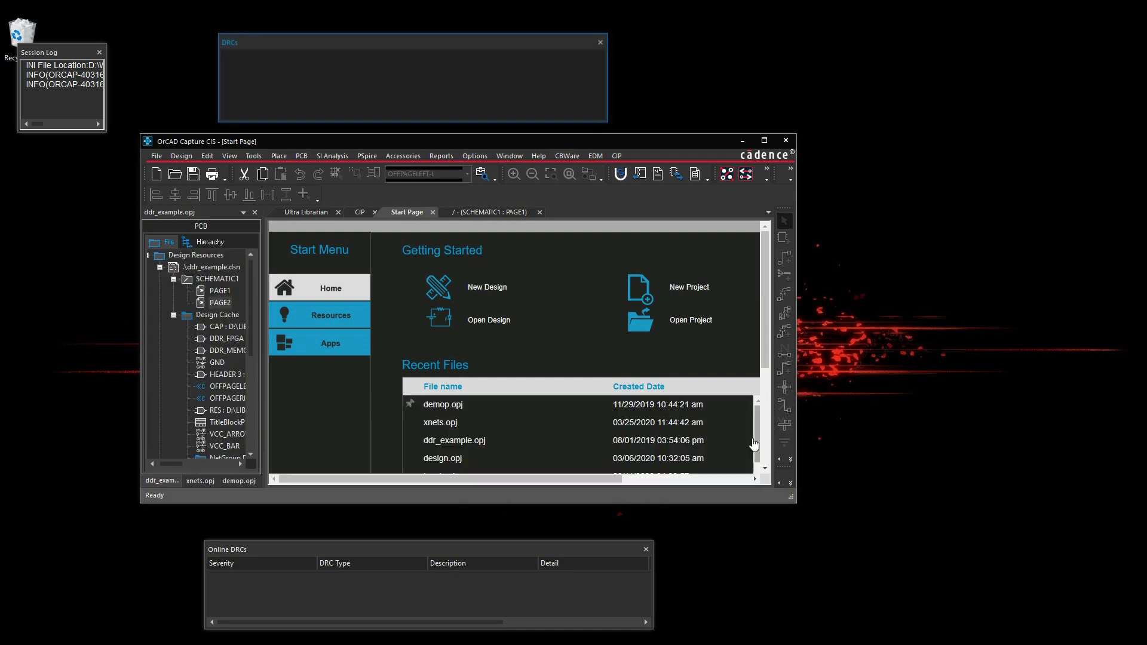
Float the ddr_example, xnets and demop project panes, moving xnets and ddr_example to the right
click(243, 212)
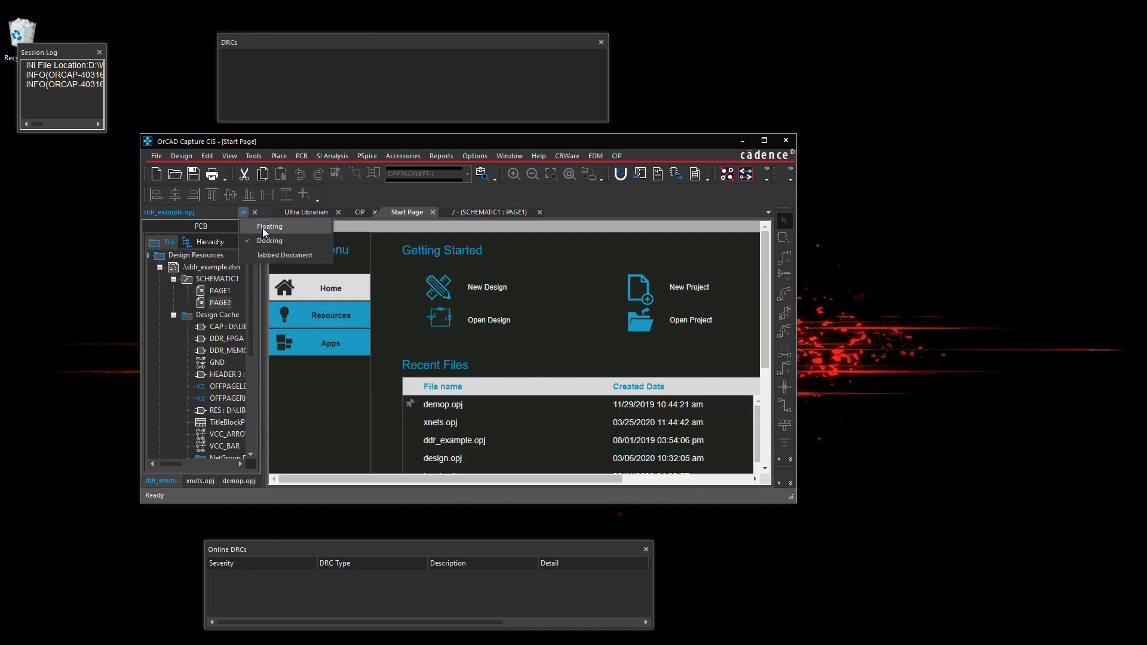
click(263, 232)
click(243, 225)
click(247, 228)
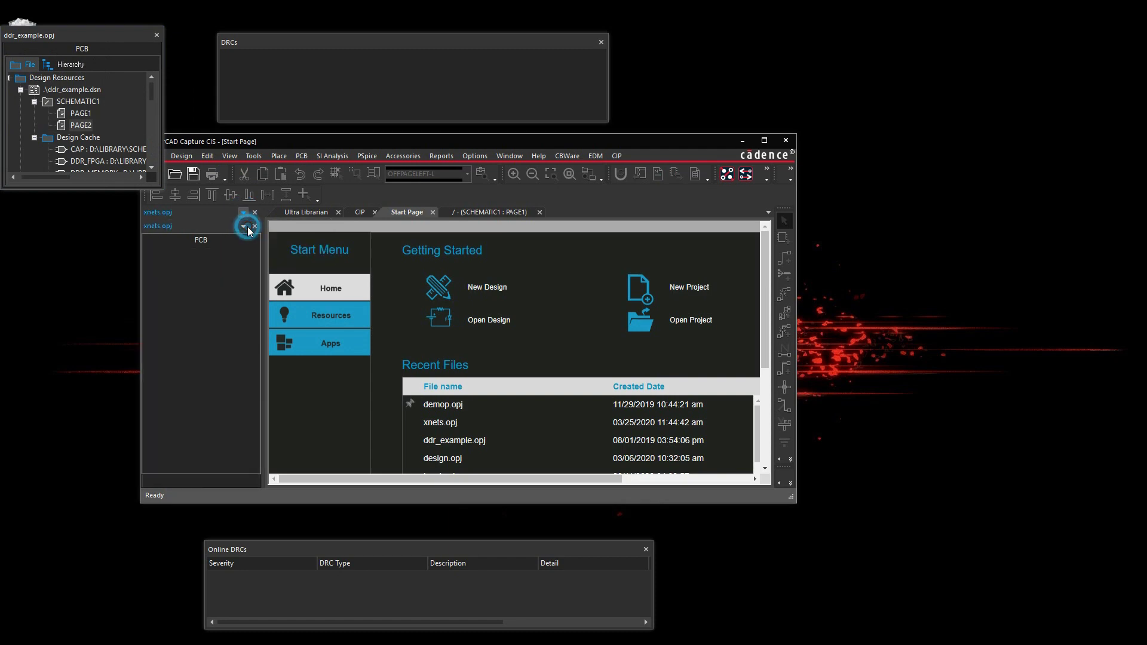
click(244, 212)
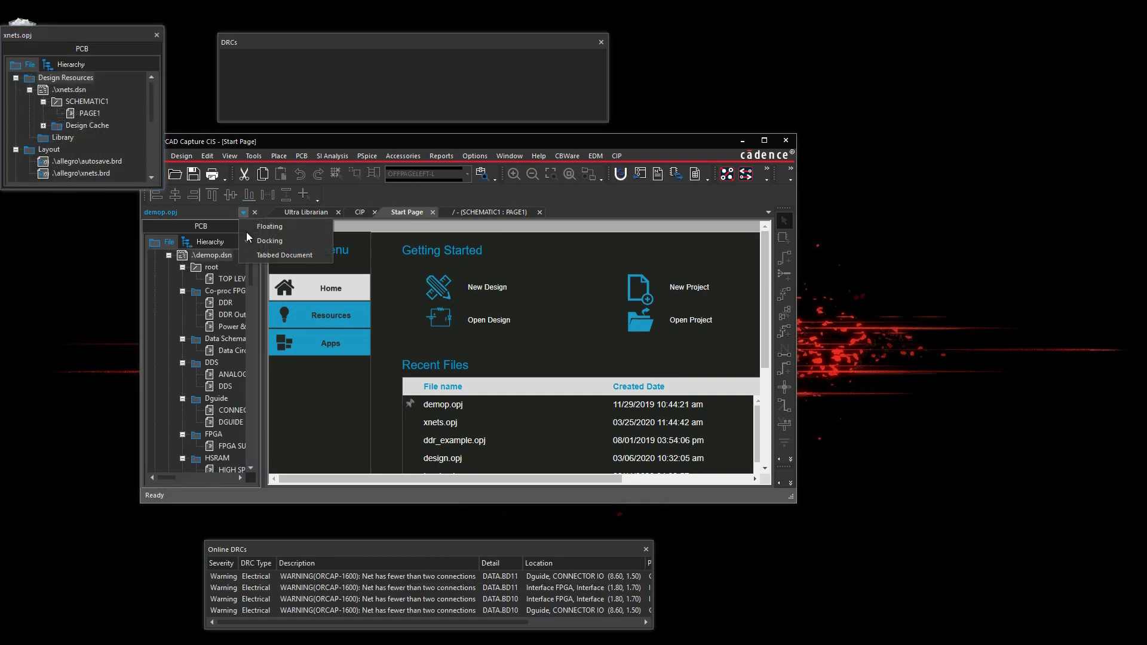
click(264, 227)
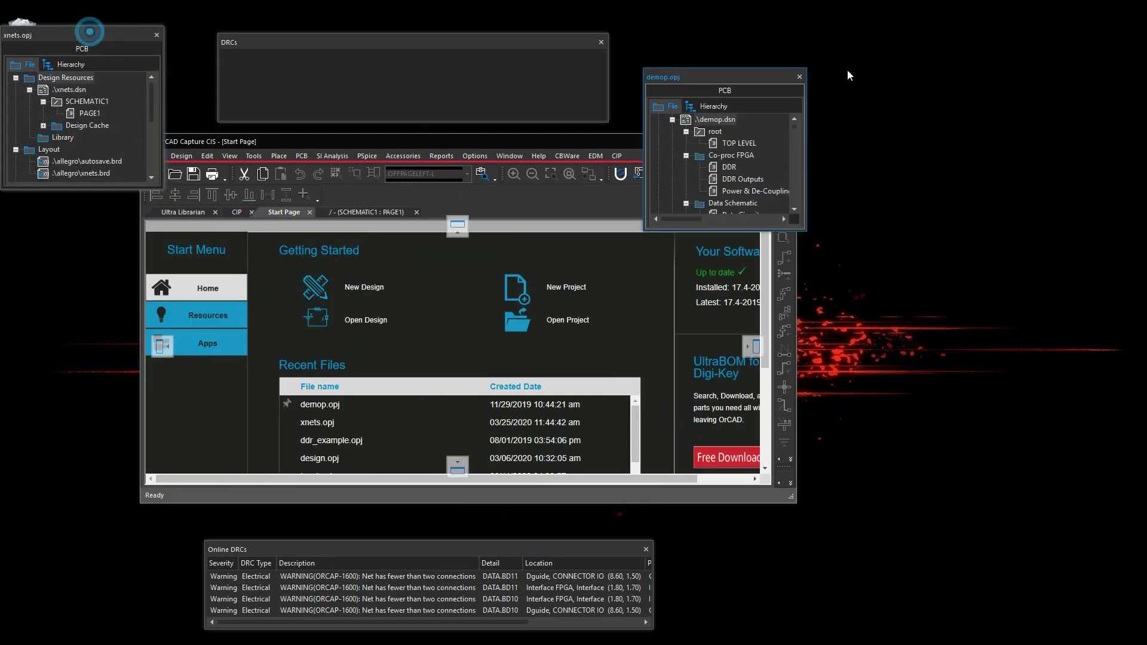
drag(120, 34, 975, 278)
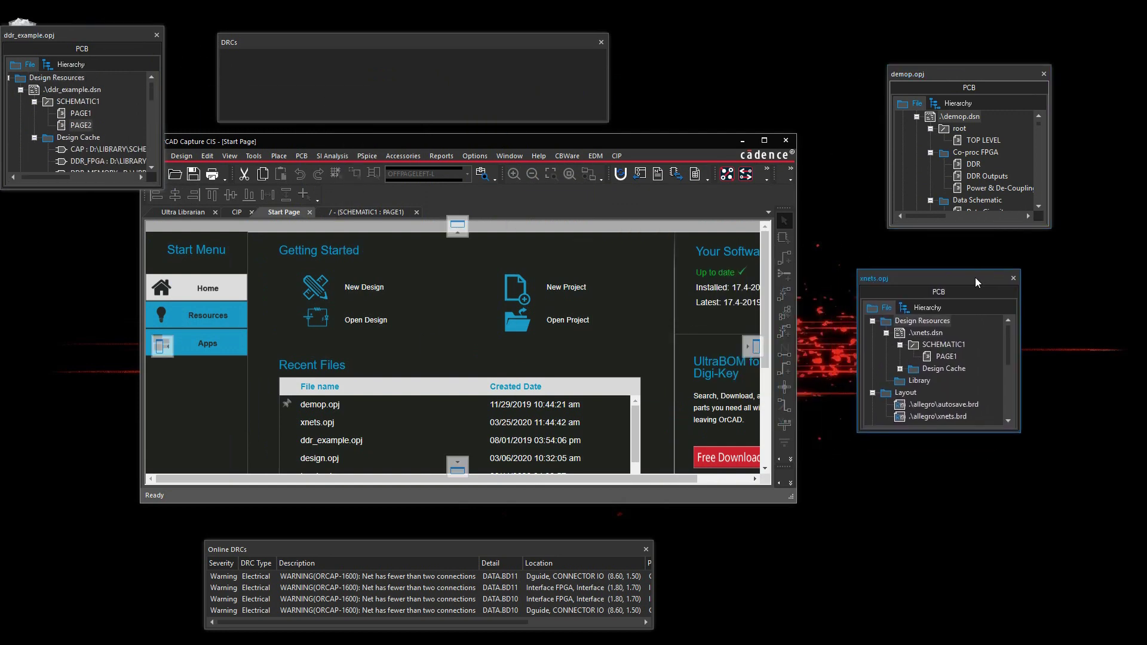
drag(85, 34, 1007, 452)
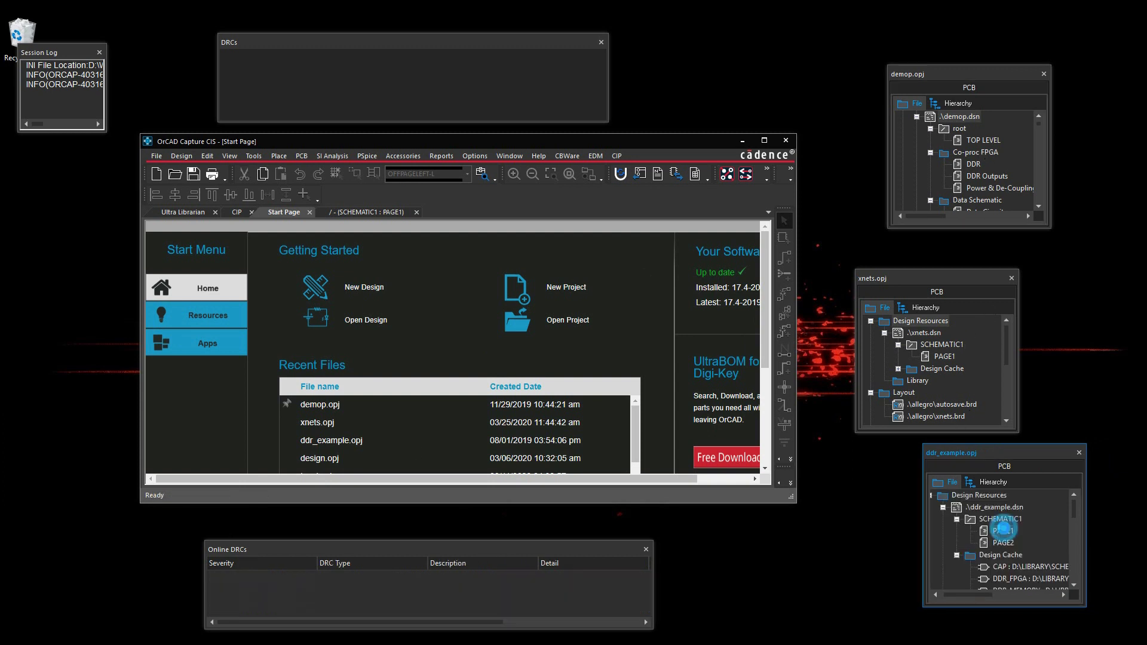
Tear SCHEMATIC1 PAGE1 into a floating window, open PAGE2 as a main-window tab, and center PAGE1
double_click(1003, 531)
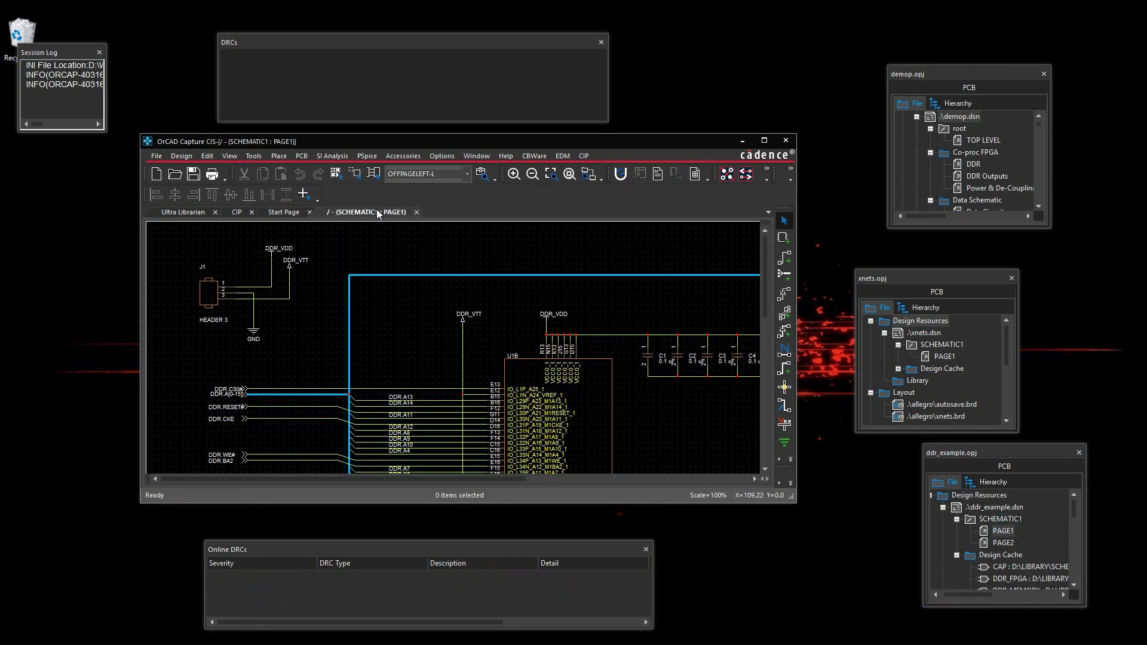
drag(376, 212, 29, 504)
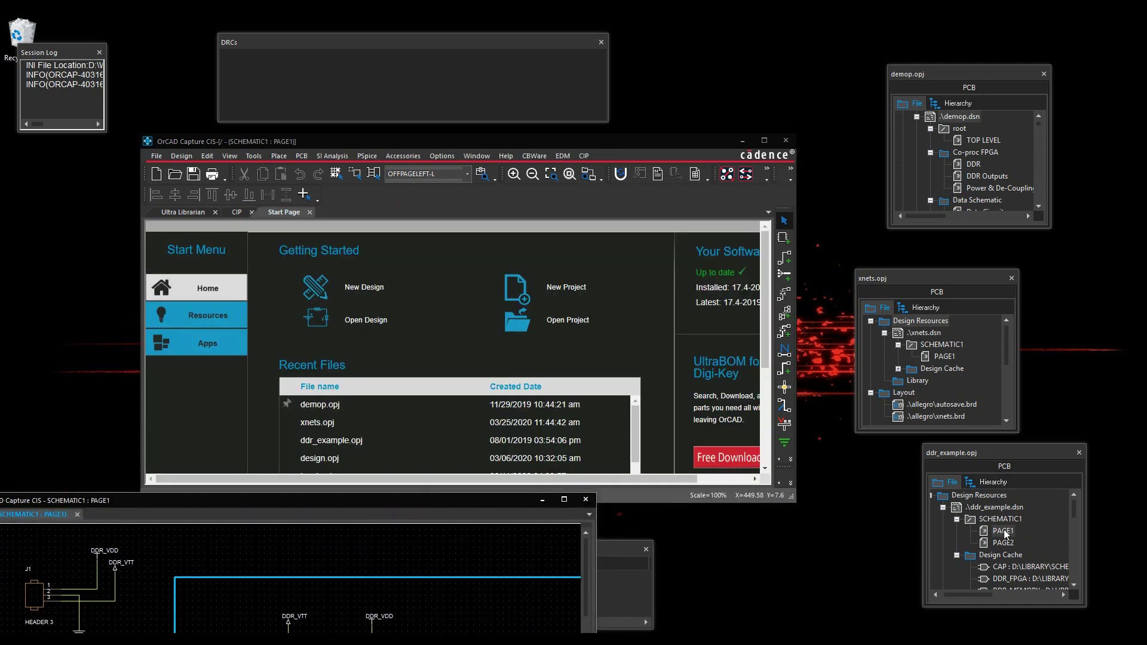
click(1003, 530)
click(1005, 529)
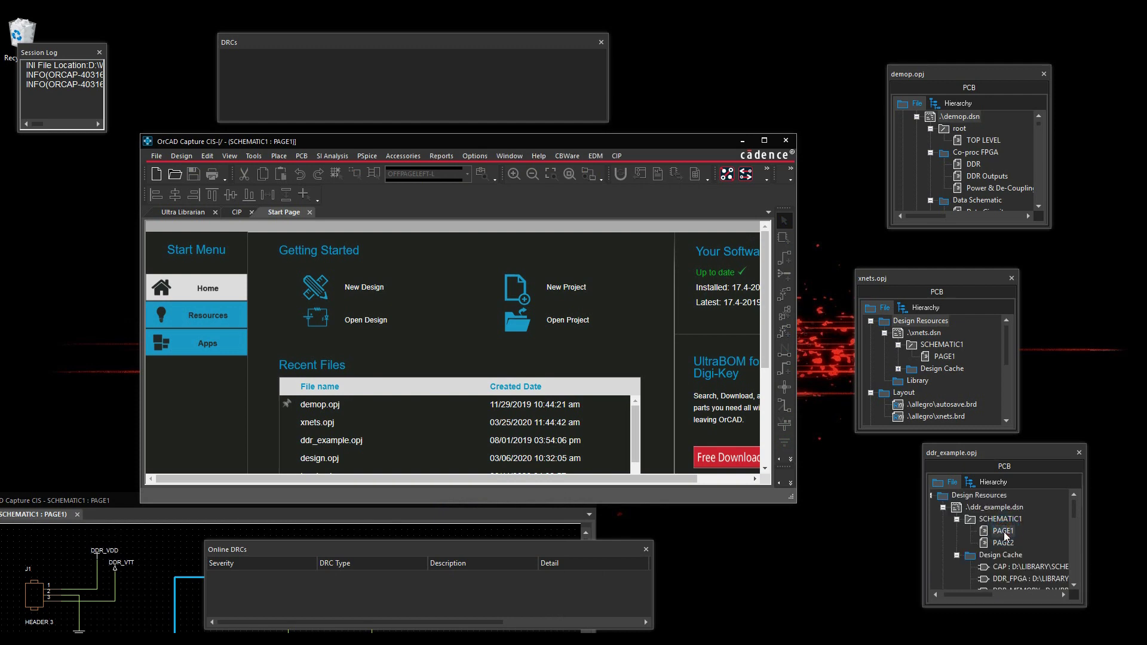
double_click(1006, 543)
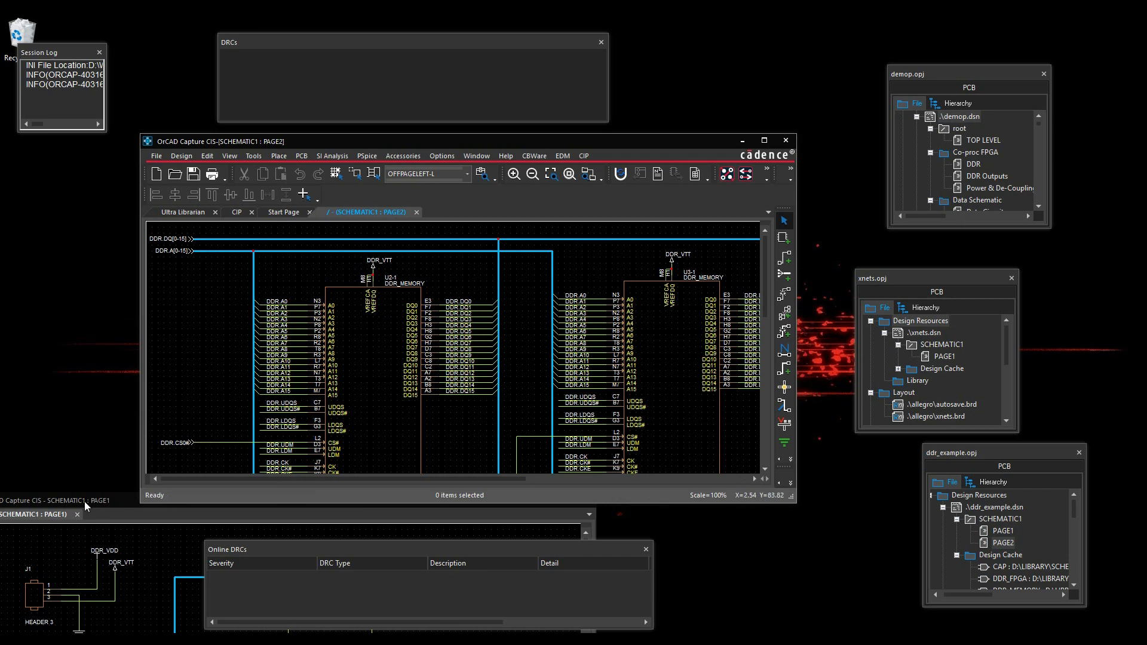
drag(117, 501, 388, 532)
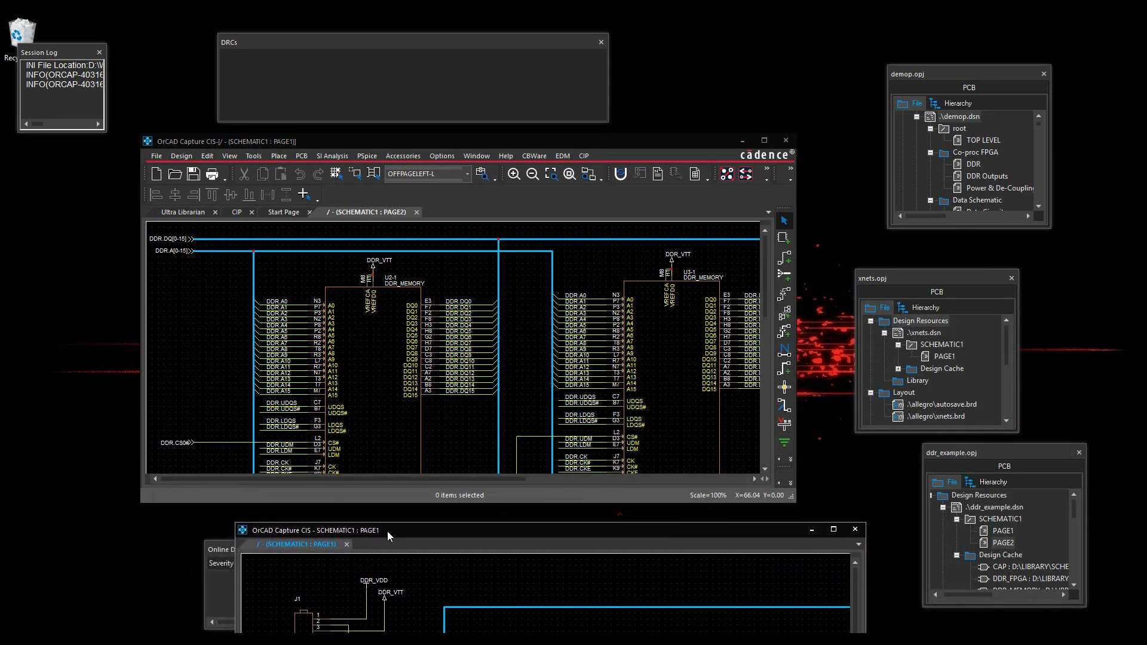
Close floating PAGE1, dock Online DRCs, DRCs and Session Log as bottom tabs, and dock ddr_example left
click(855, 529)
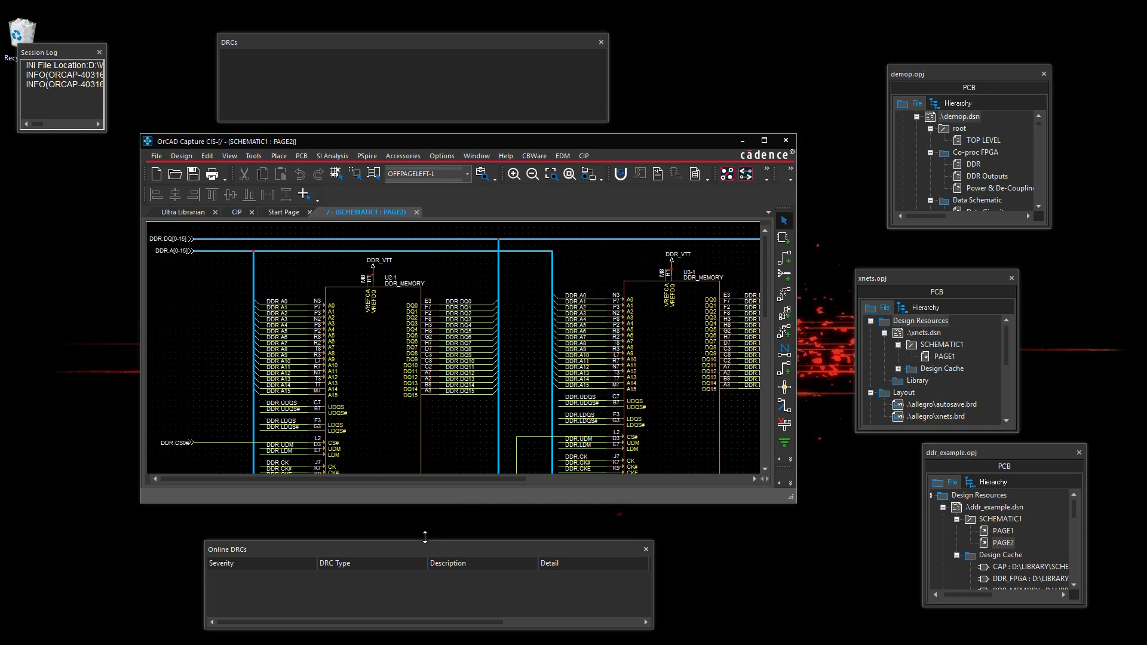
drag(422, 546, 457, 471)
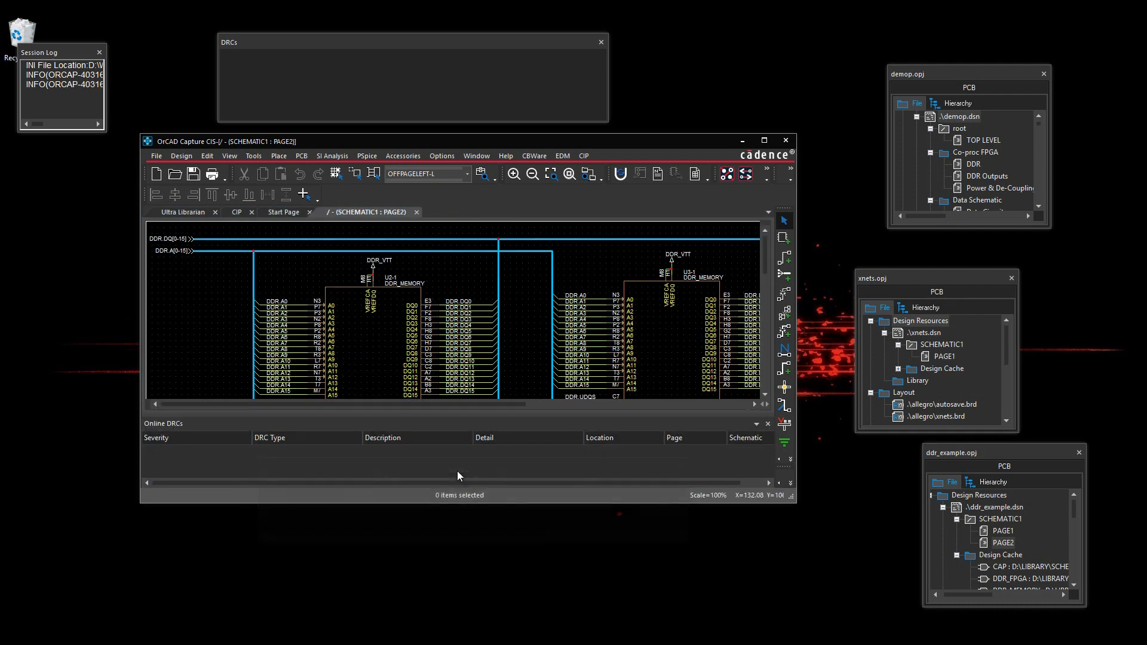
drag(410, 43, 468, 455)
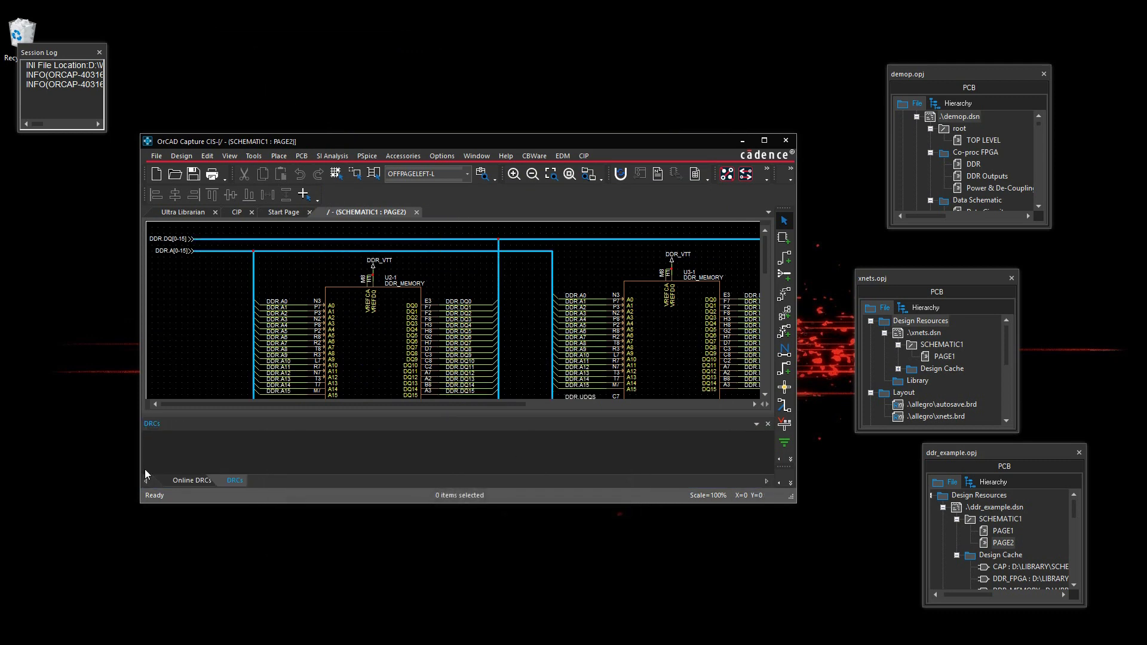
click(185, 484)
drag(47, 54, 458, 464)
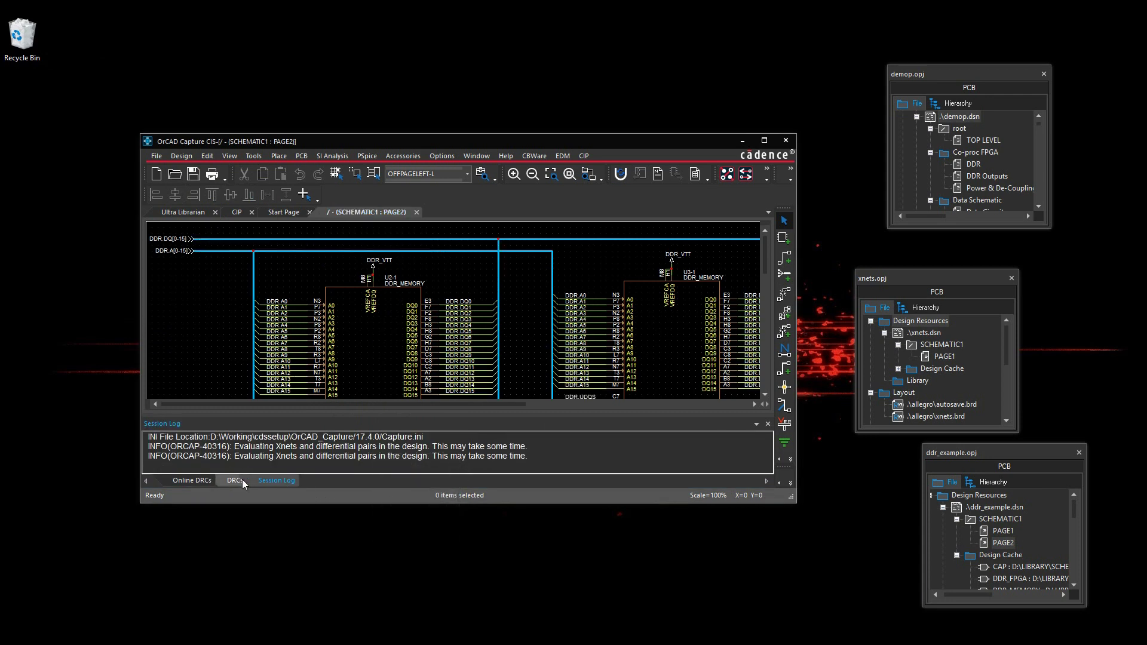
drag(964, 461, 159, 352)
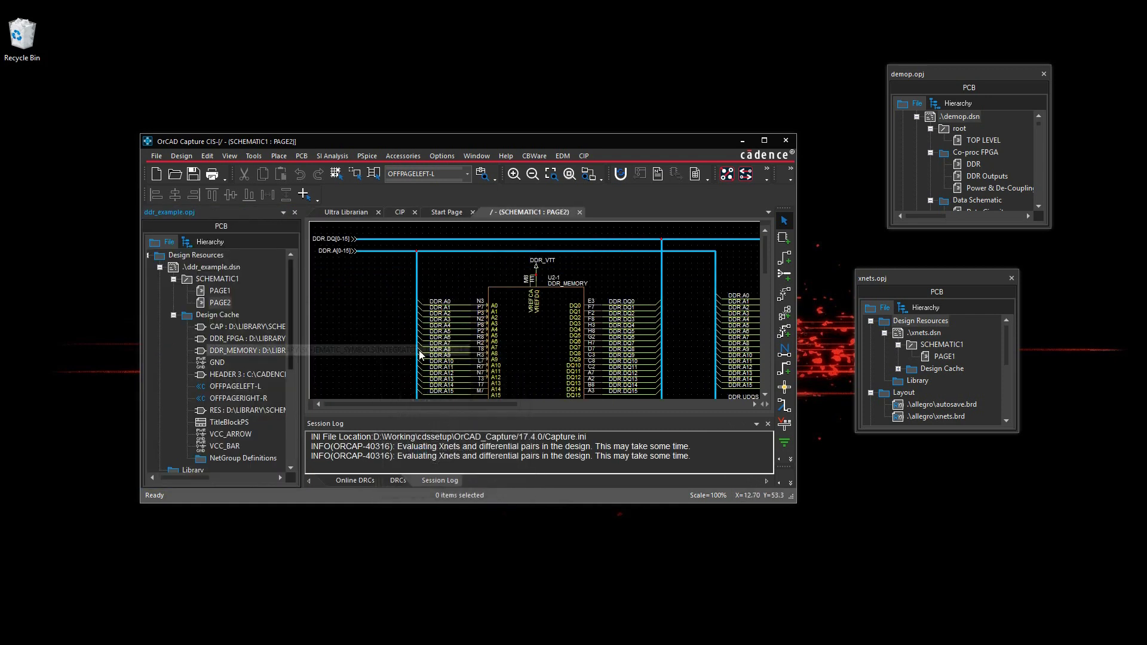
Dock xnets.opj and demop.opj as tabs beside ddr_example, enlarging then maximizing the window
drag(916, 281, 224, 352)
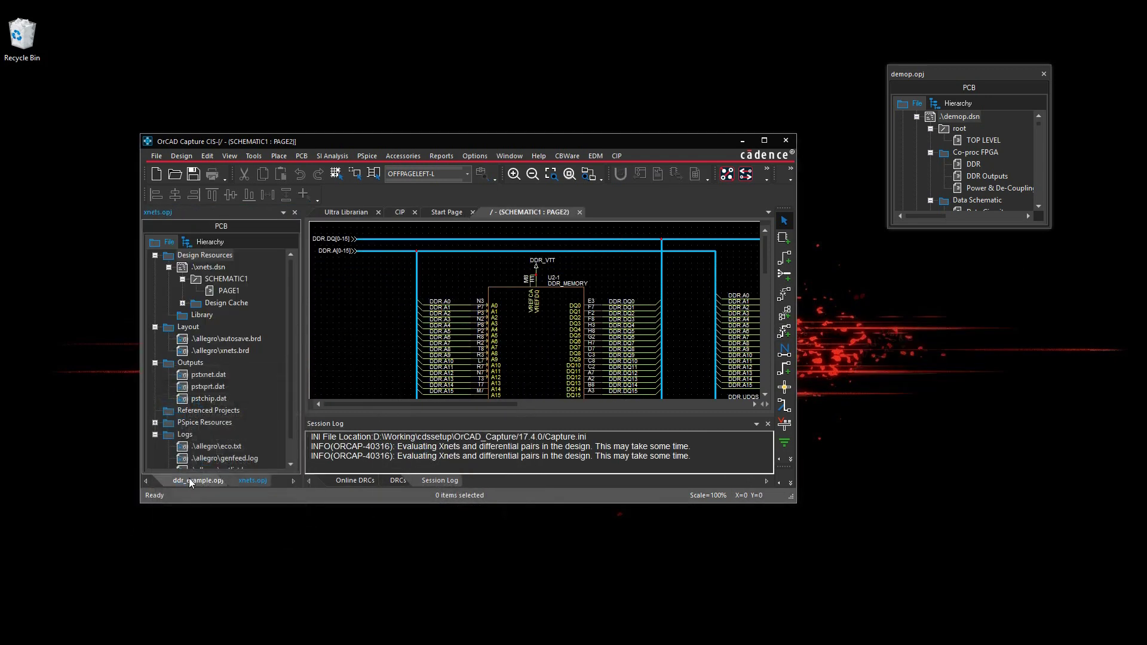
drag(333, 503, 333, 613)
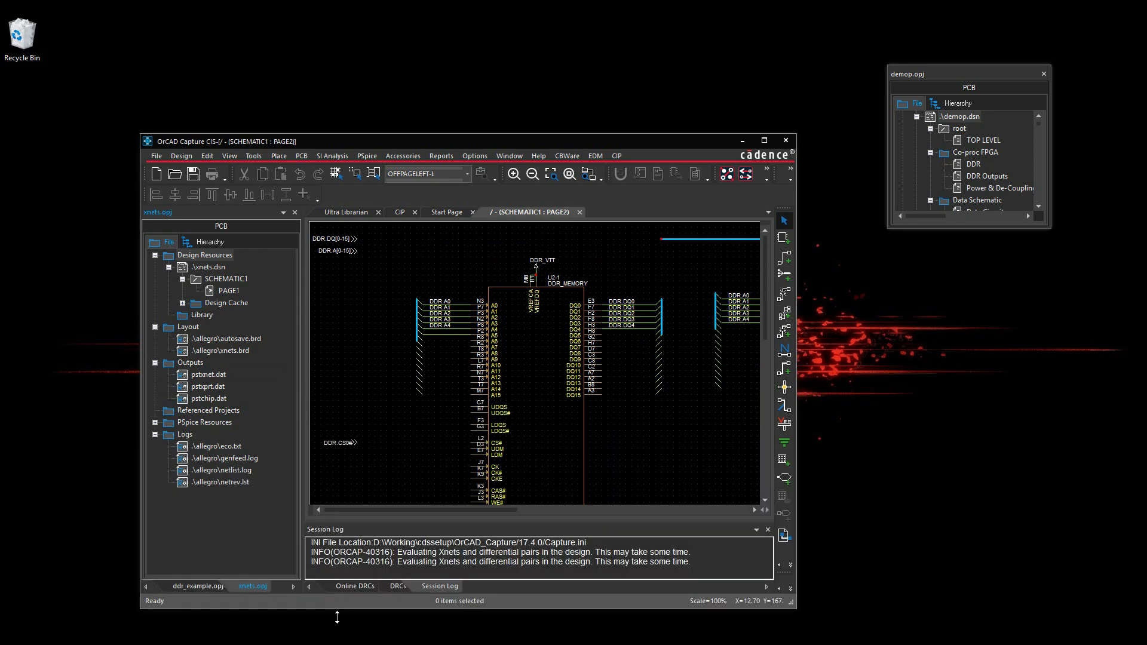
click(210, 593)
click(253, 591)
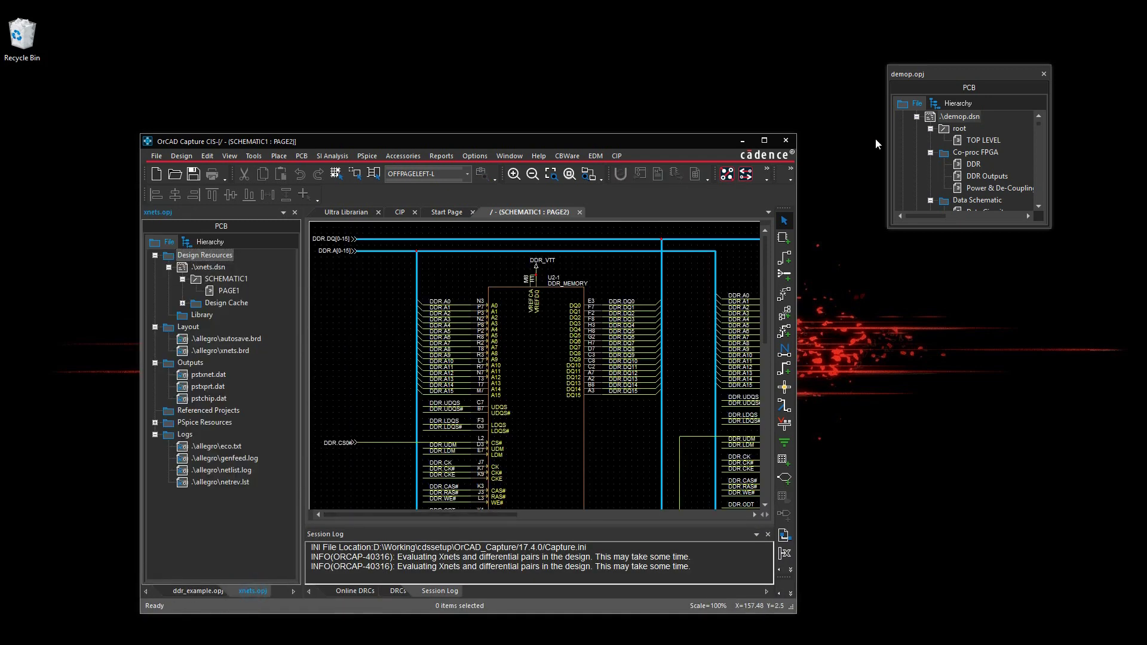
drag(973, 83, 222, 409)
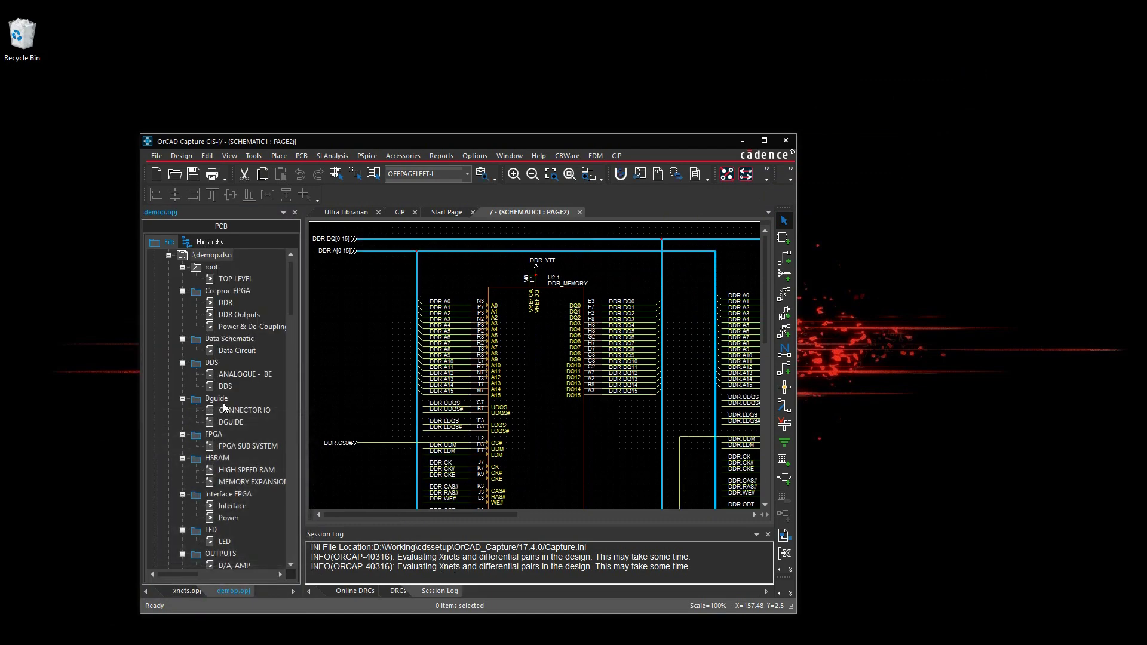
click(764, 140)
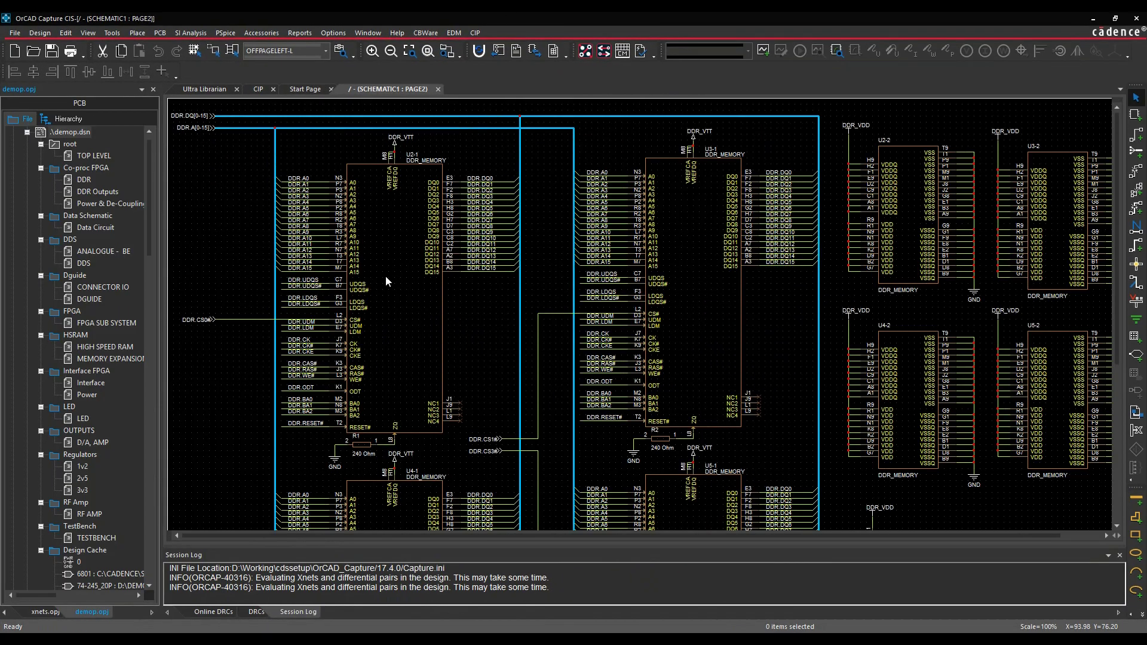